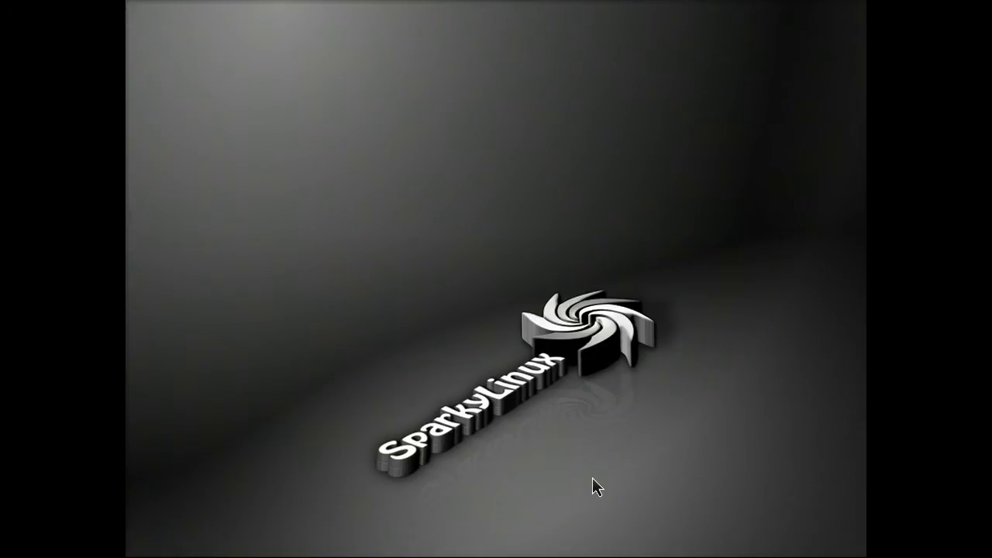
- Restart out of the live session and log in to the installed SparkyLinux system with the account password
left_click(496, 284)
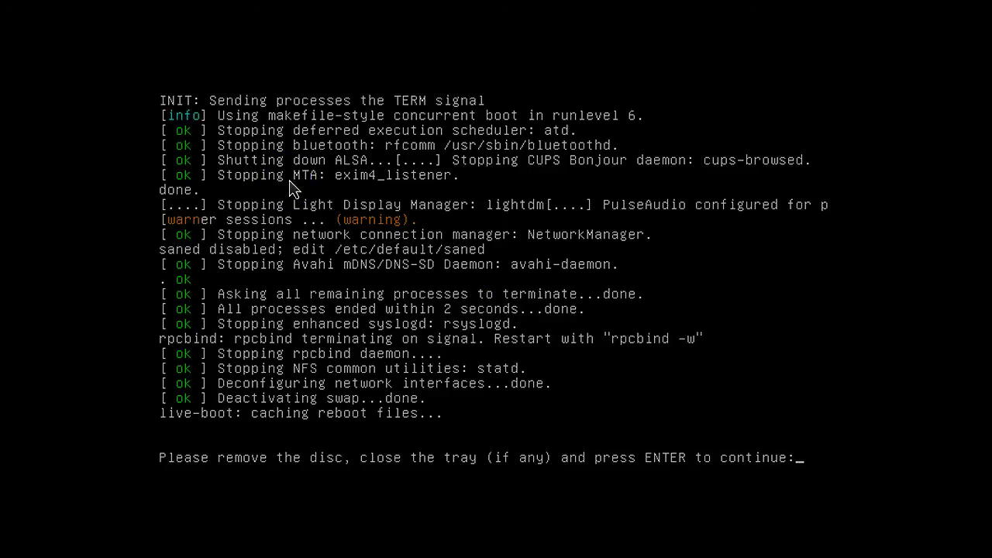
key("Return")
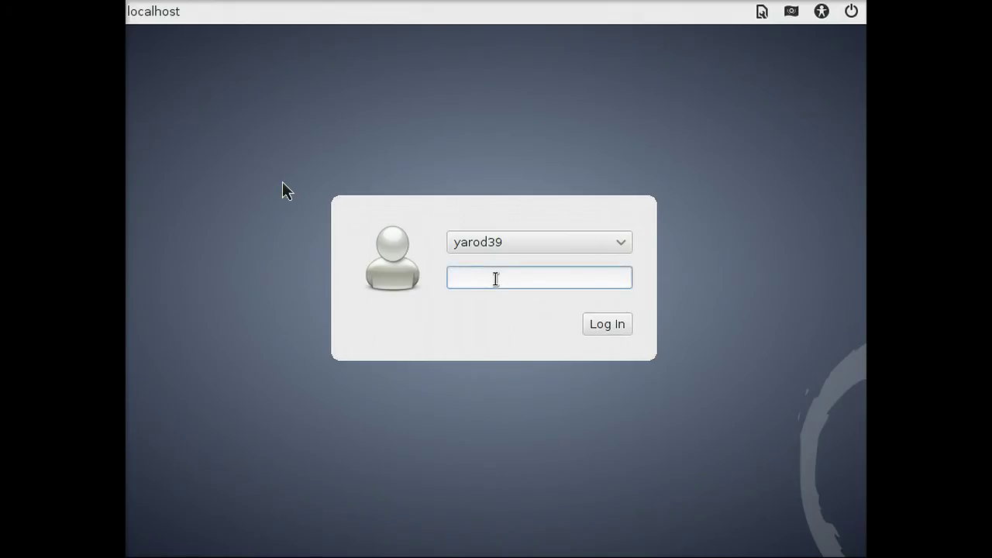
type("••••••••••••")
key("Return")
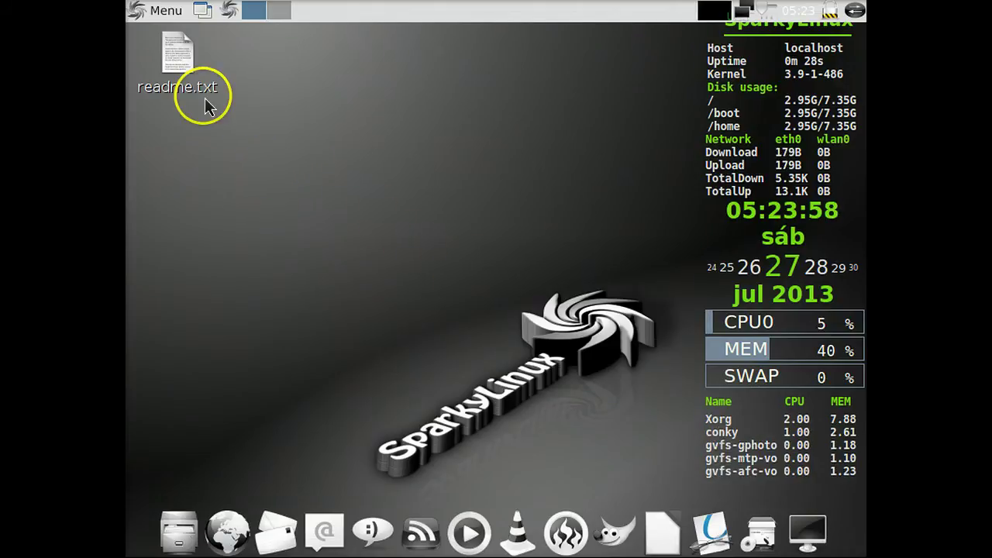
- Look through the installed applications in the Accesorios, Gráficos, Herramientas del sistema, Internet and Juegos categories
left_click(165, 24)
mouse_move(166, 37)
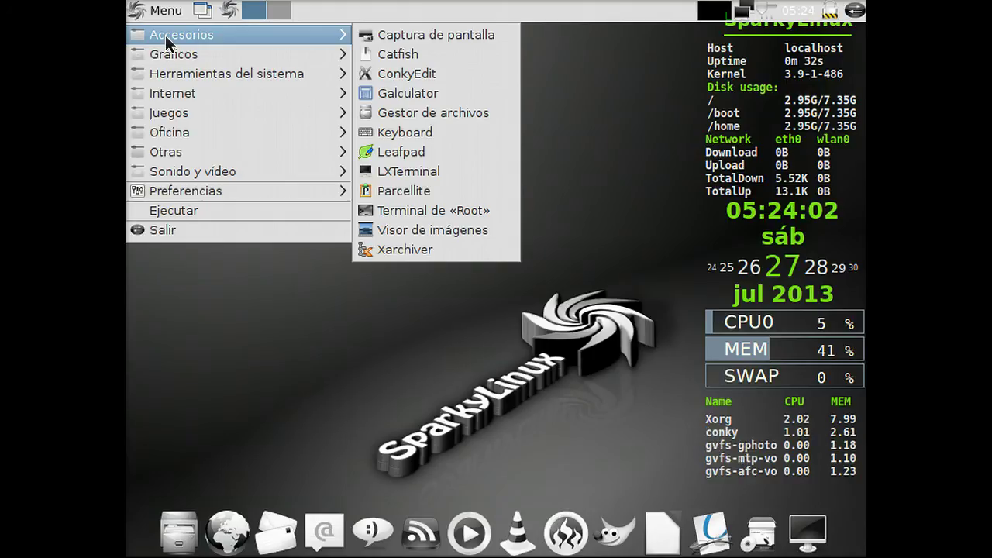
left_click(170, 55)
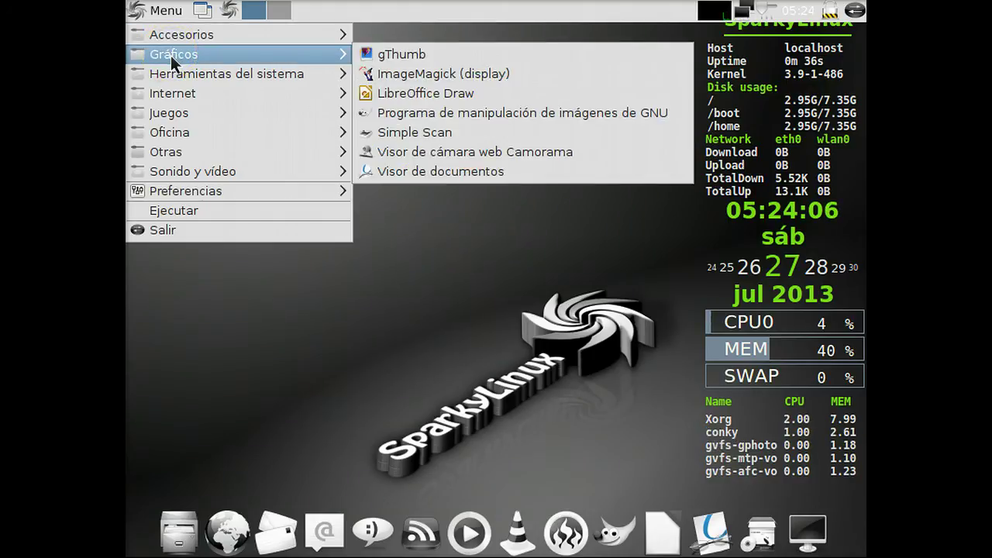
left_click(172, 74)
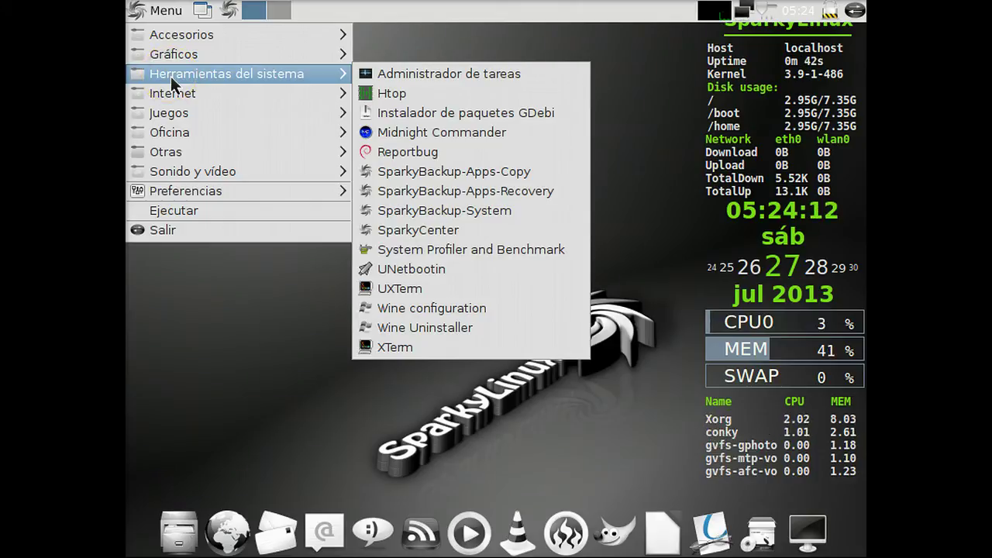
mouse_move(171, 95)
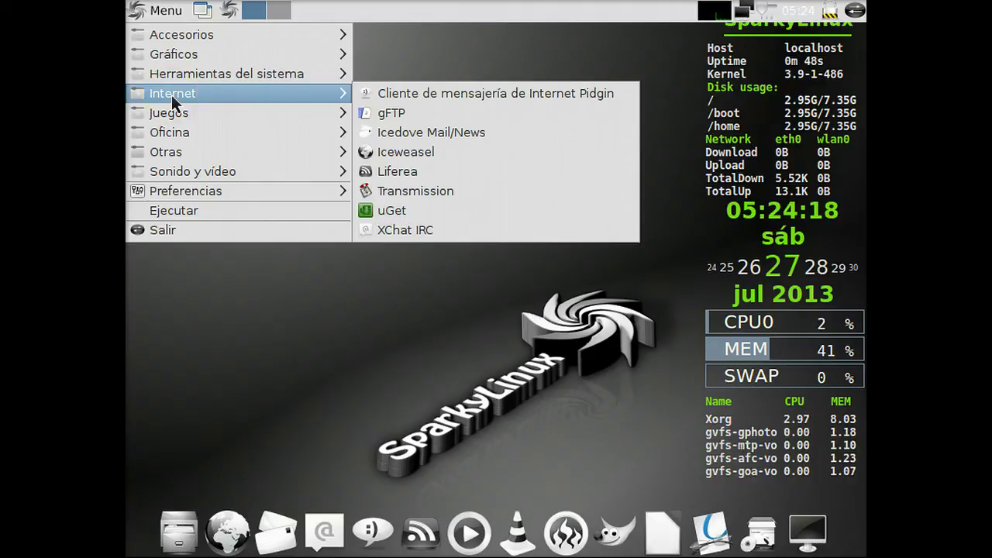
left_click(177, 113)
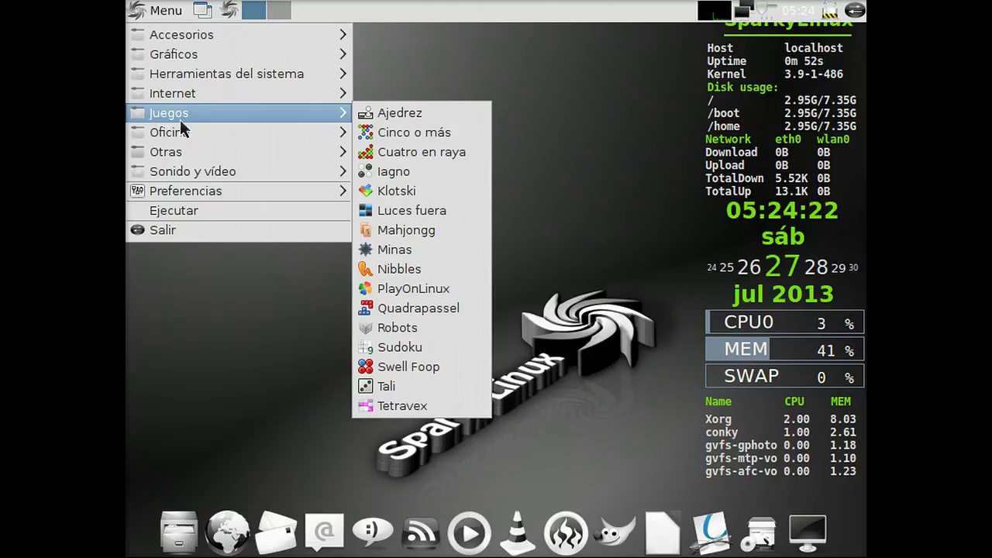
- Launch LibreOffice from the Oficina applications to check its version information, and close it again
left_click(182, 132)
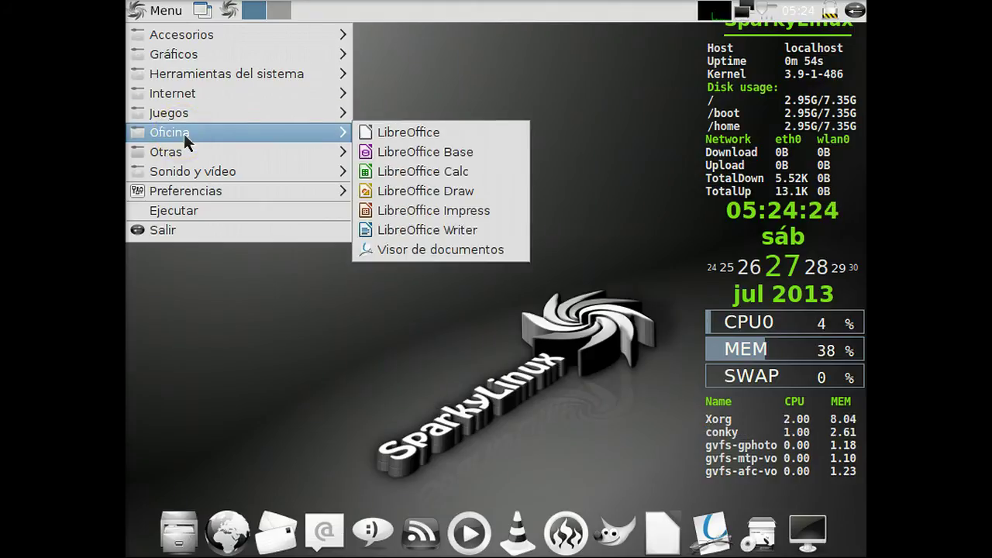
left_click(383, 133)
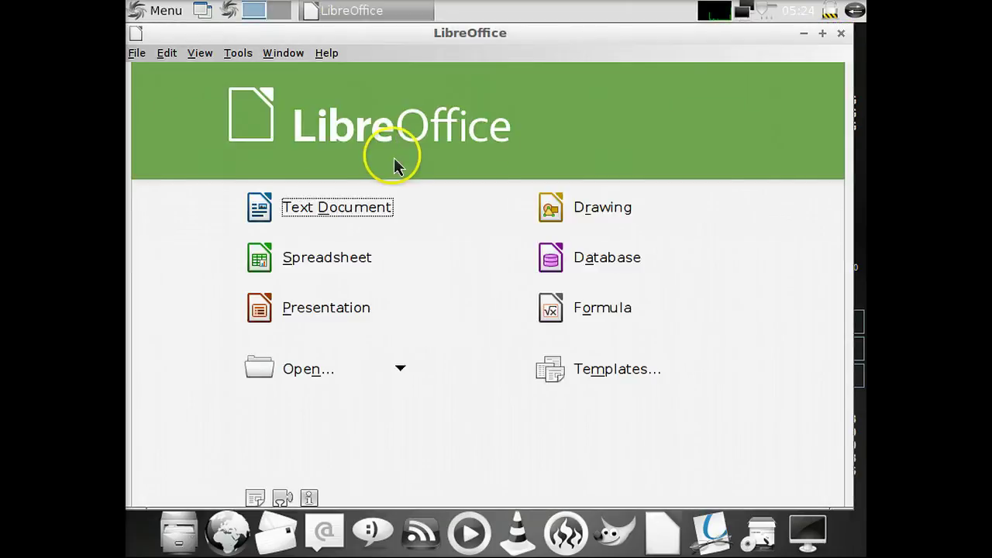
left_click(326, 53)
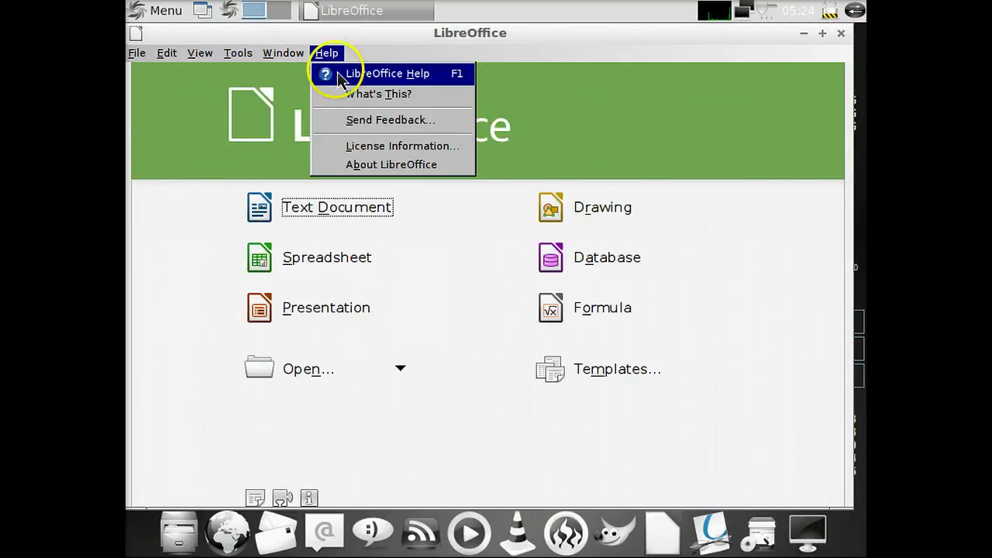
left_click(377, 167)
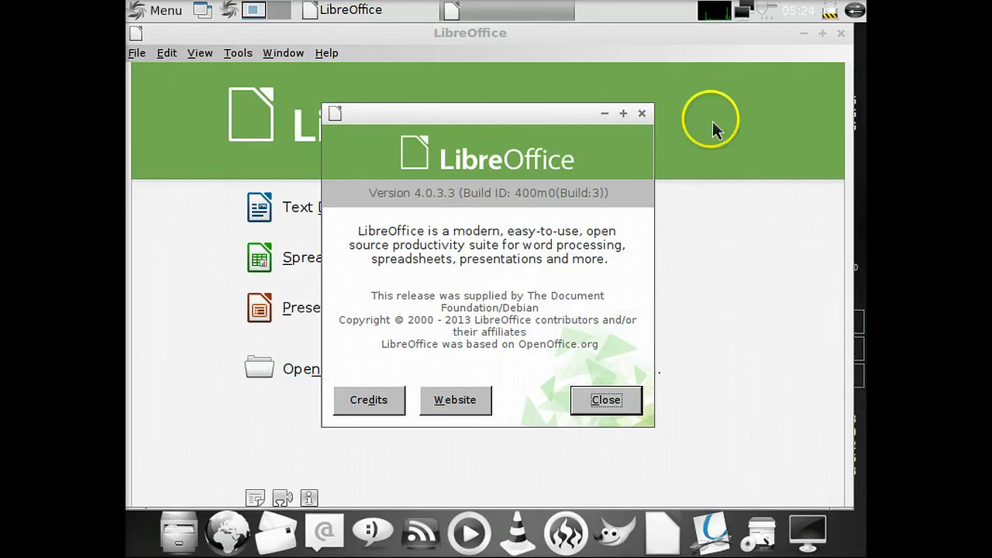
left_click(642, 113)
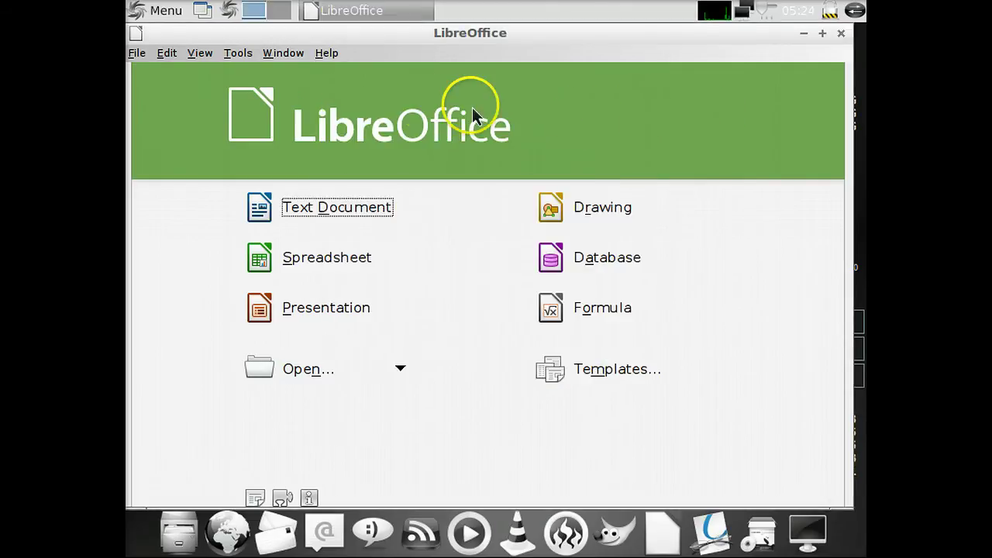
left_click(841, 35)
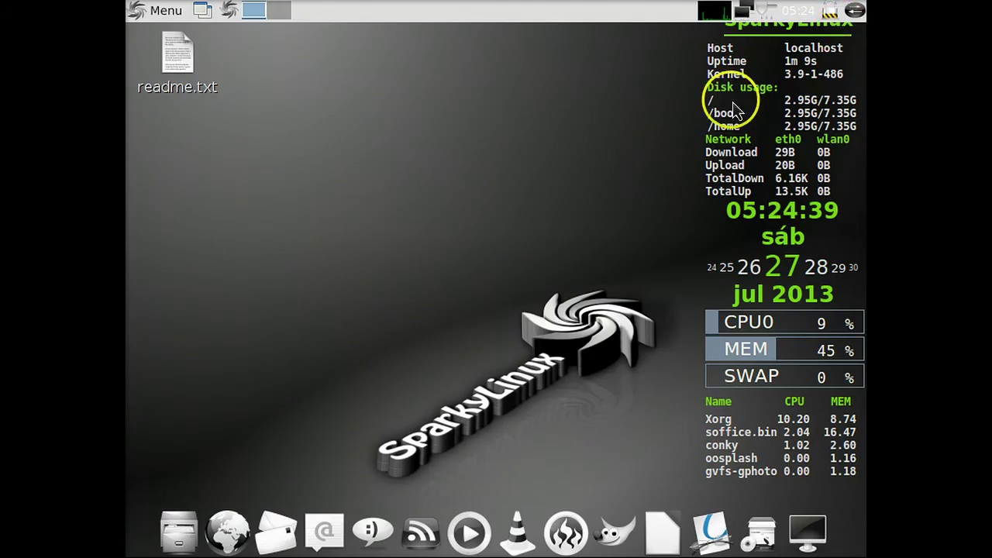
- Look through the remaining application categories, including Otras, and the Preferencias and Salir entries
left_click(165, 12)
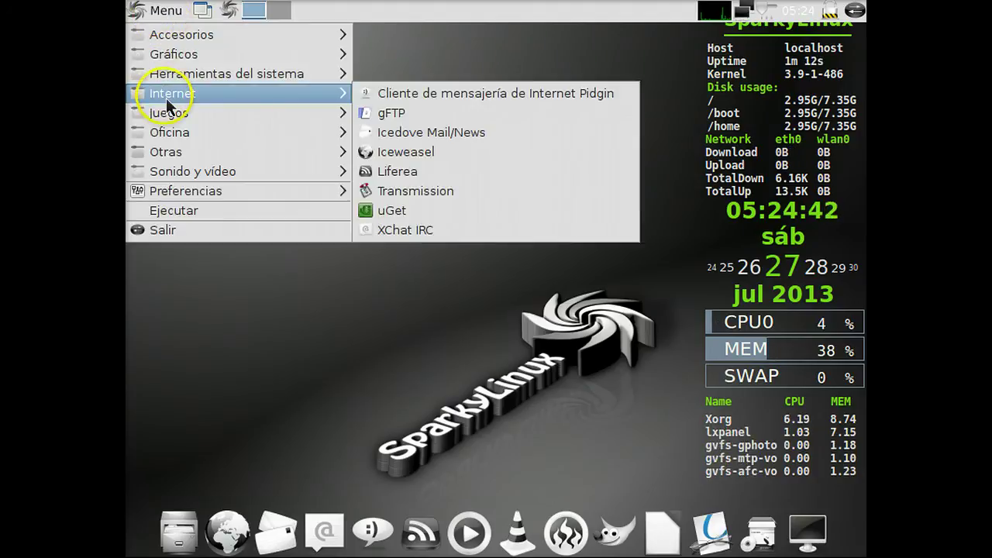
mouse_move(169, 117)
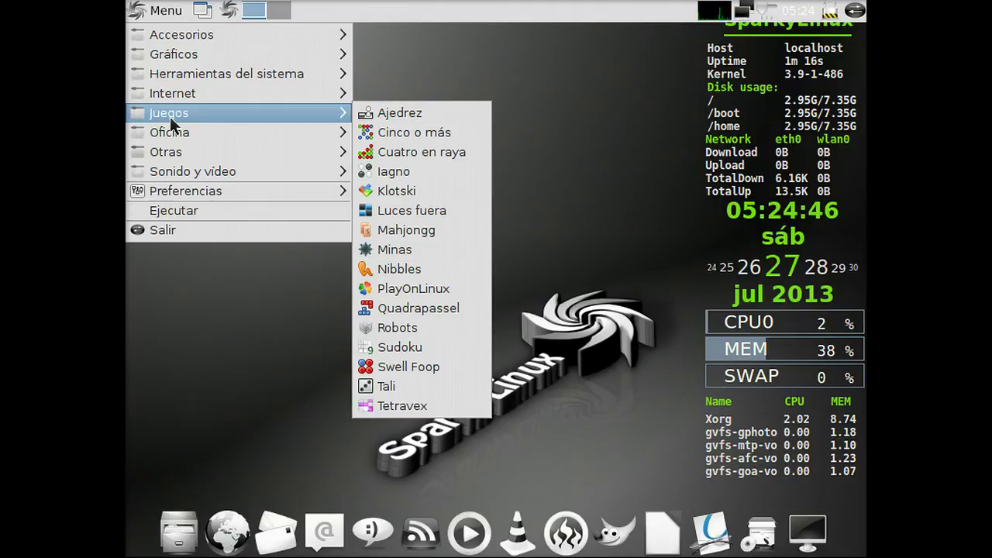
mouse_move(175, 160)
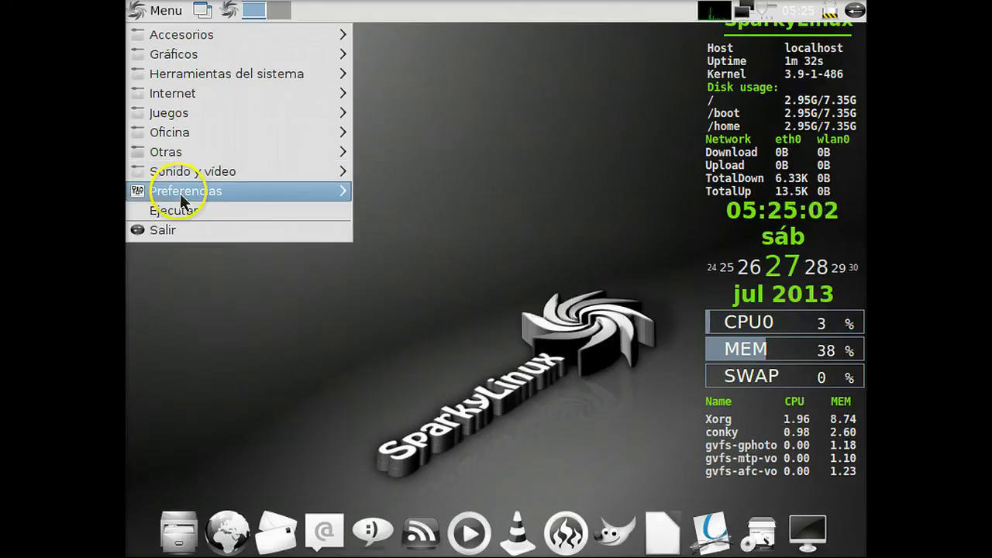
mouse_move(180, 193)
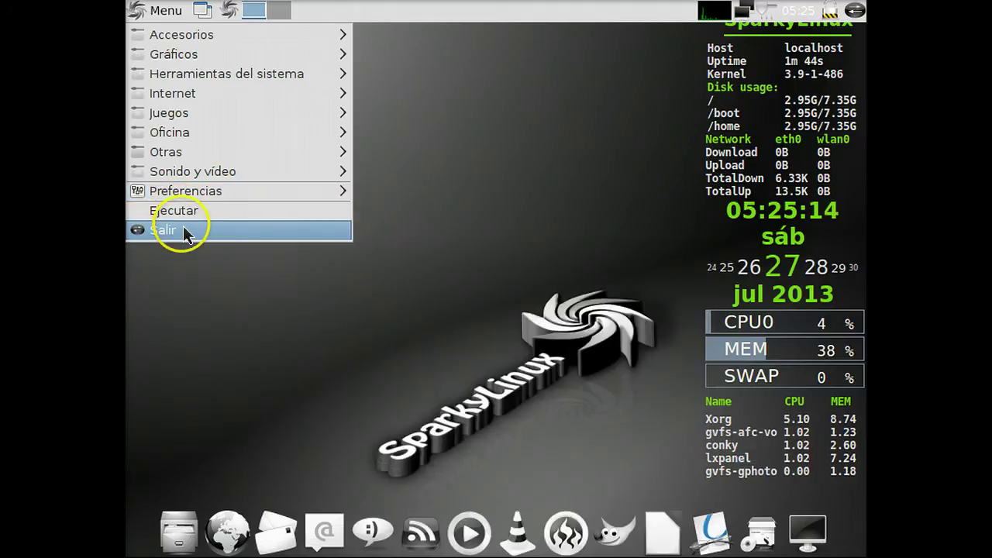
left_click(199, 314)
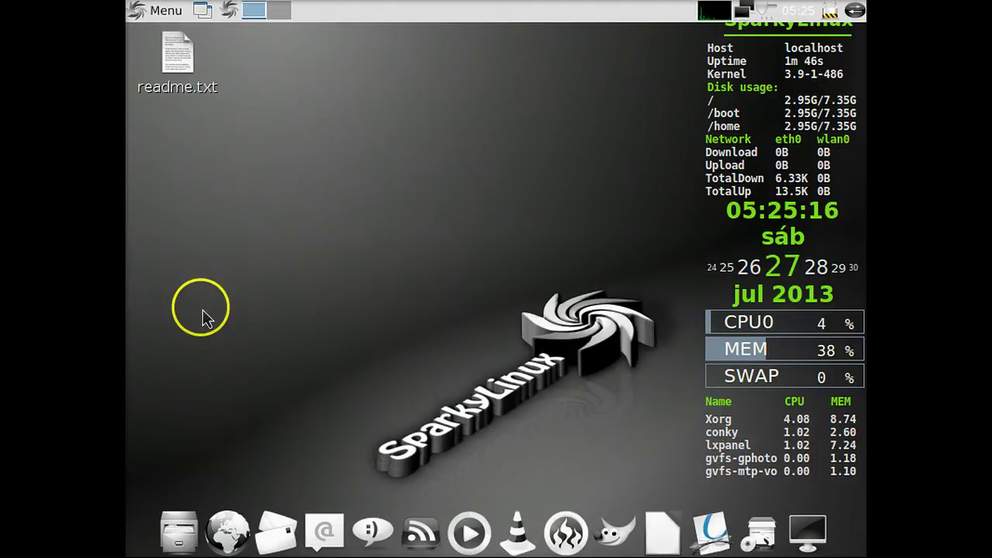
- View the home folder in the file manager and the start page of the Iceweasel browser, closing each one
left_click(183, 537)
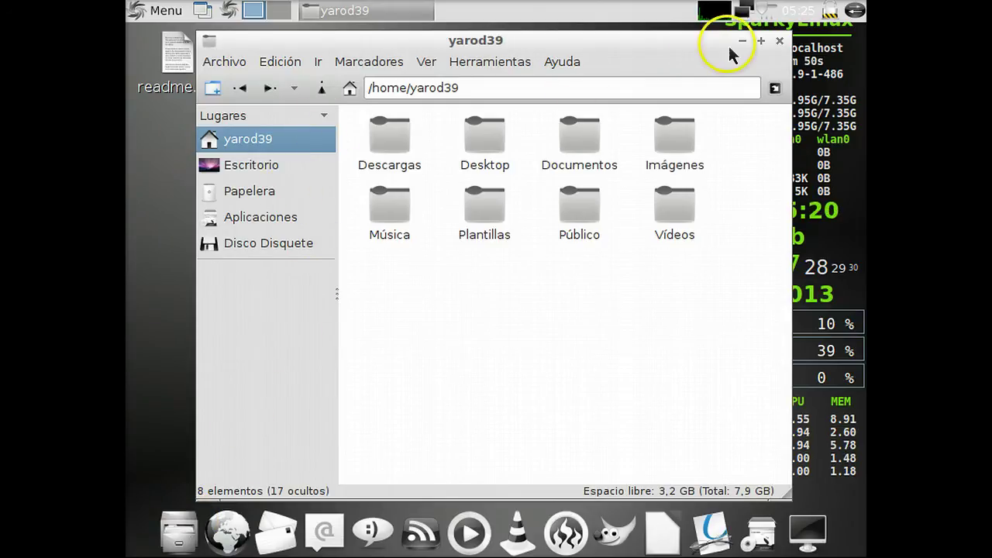
left_click(781, 41)
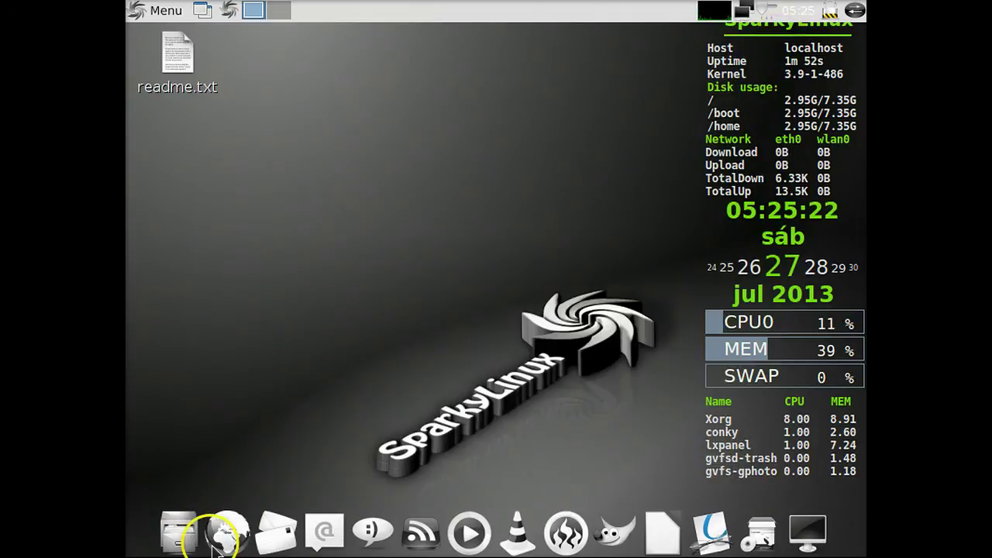
left_click(237, 547)
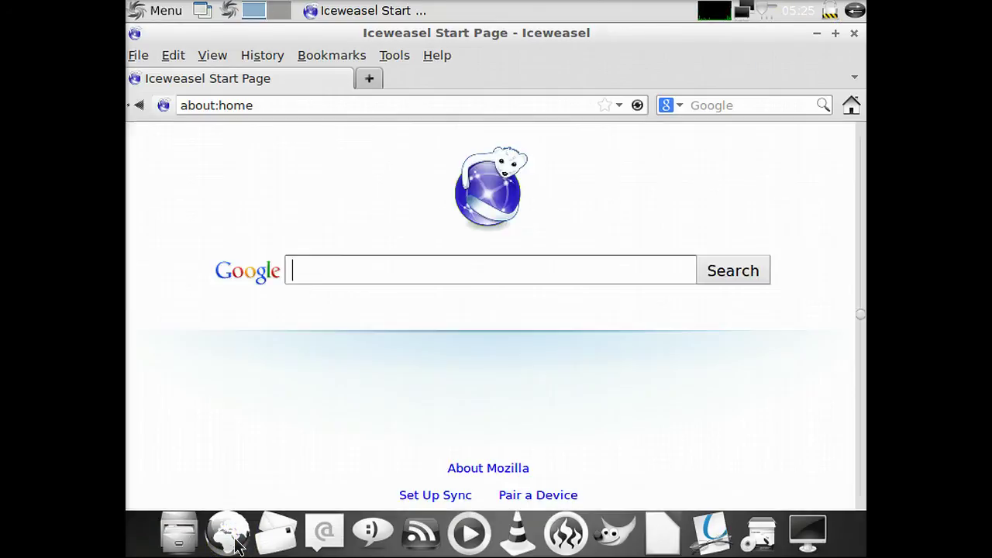
left_click(299, 265)
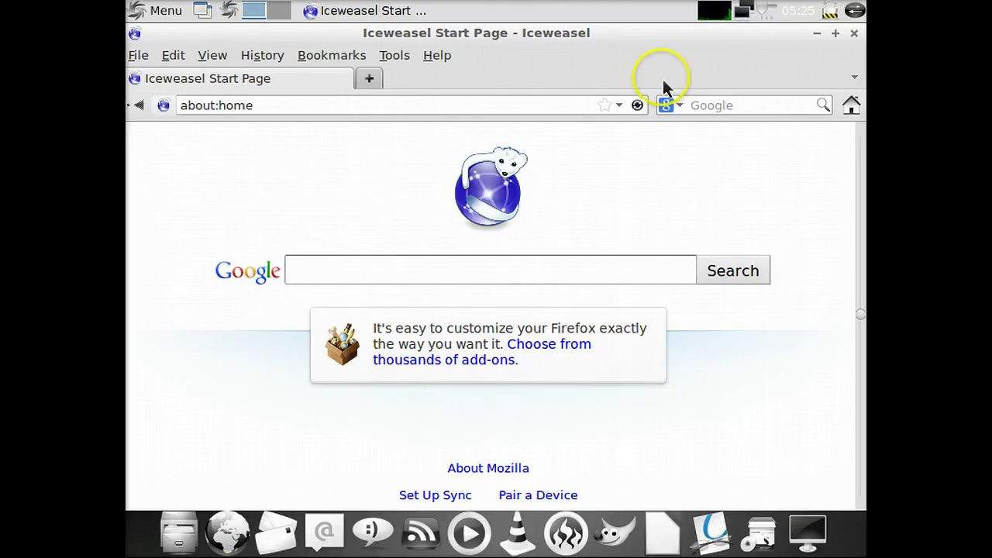
left_click(854, 34)
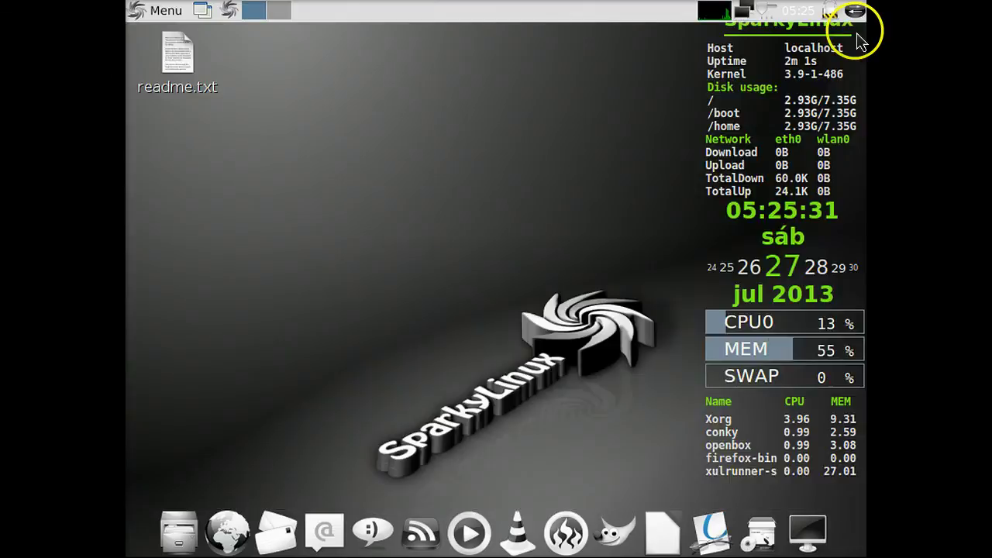
- View the Icedove mail client, cancelling its account setup, and the XChat network list, closing both programs
left_click(277, 535)
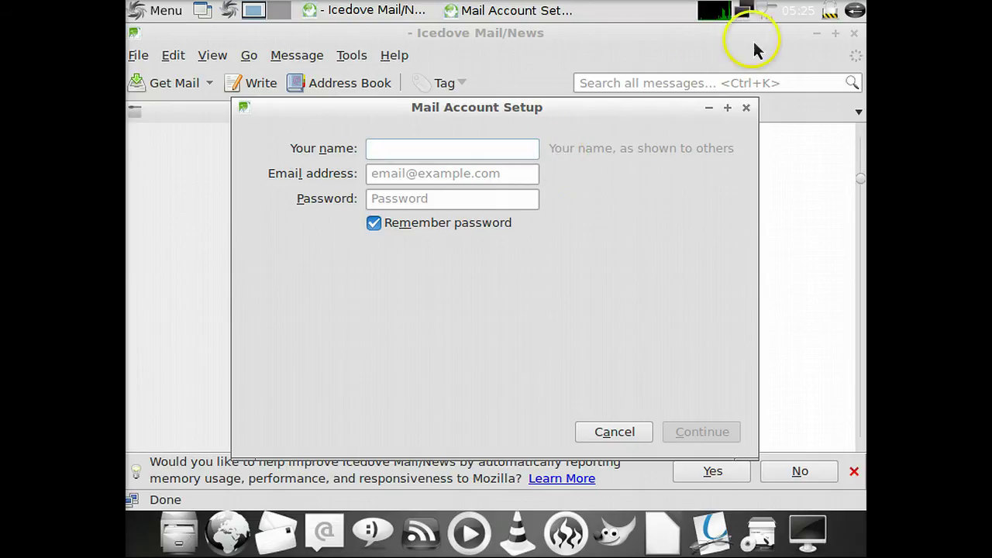
left_click(855, 36)
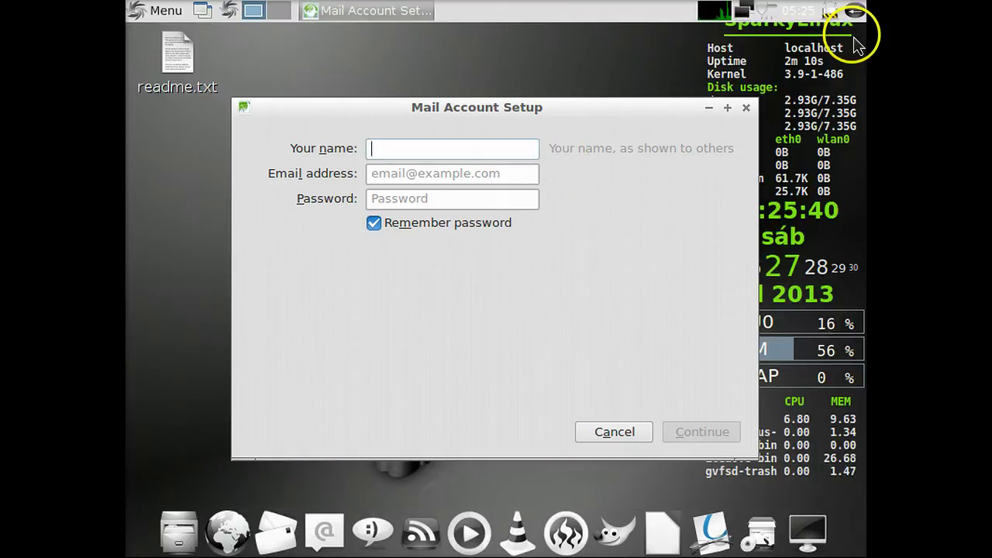
left_click(624, 435)
left_click(344, 546)
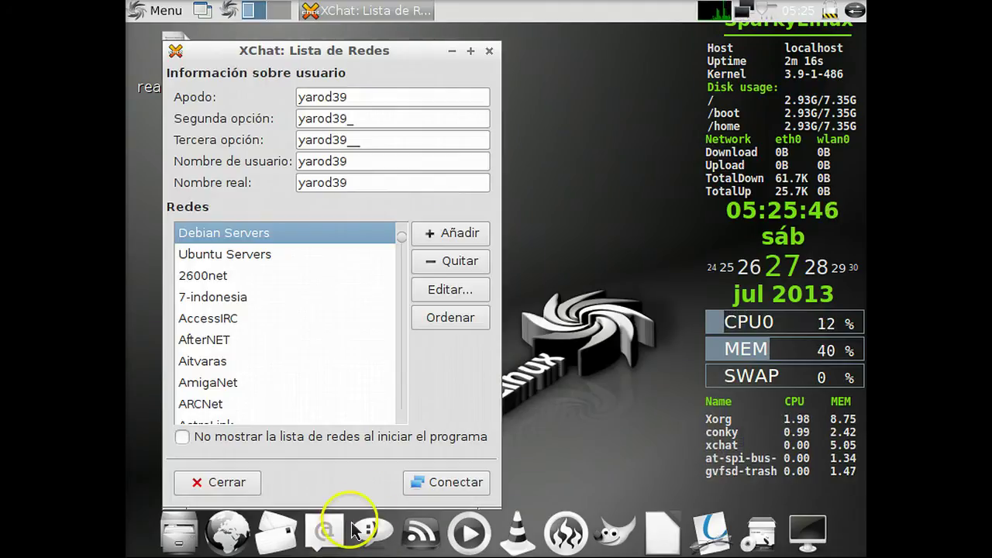
left_click(489, 51)
- View the Liferea news reader and the Exaile music player, closing each one
left_click(421, 529)
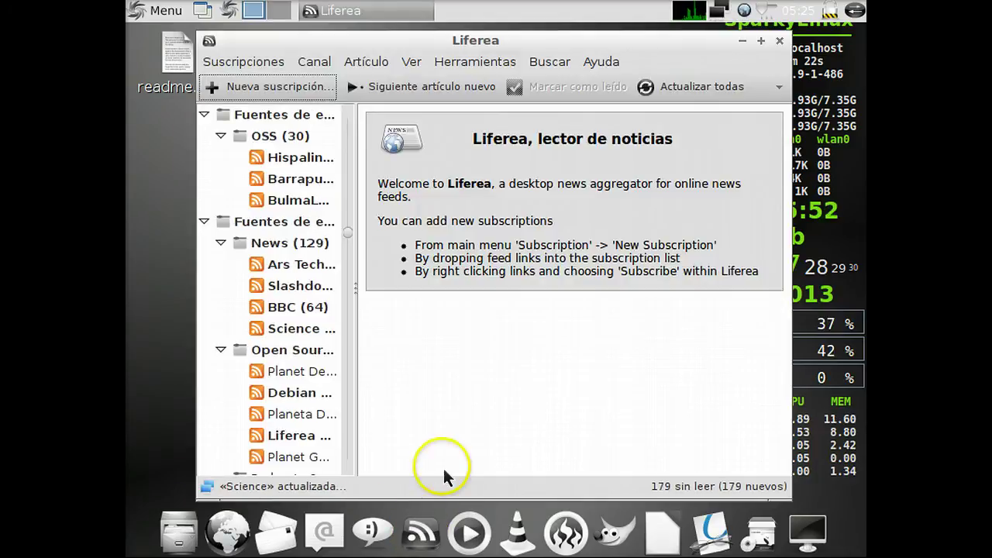
left_click(779, 41)
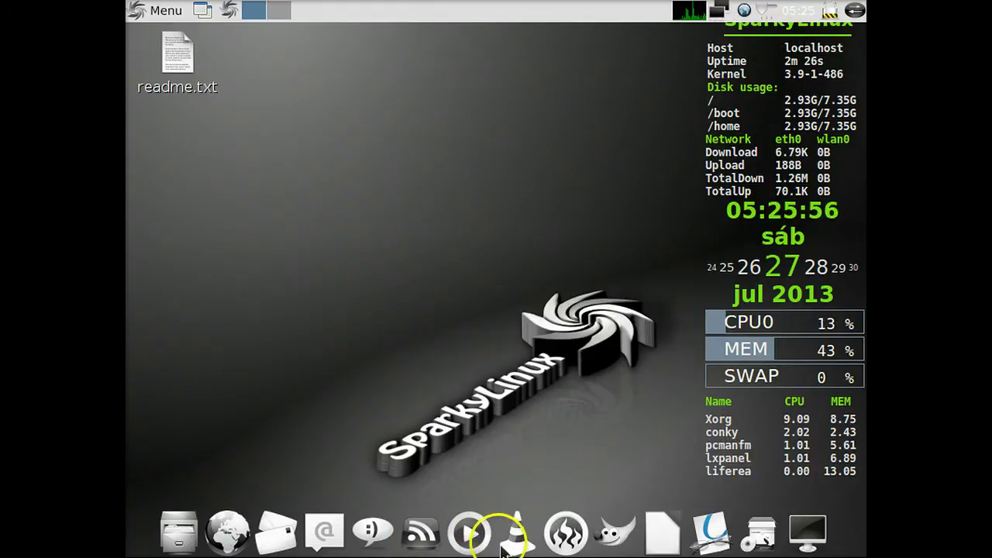
left_click(476, 536)
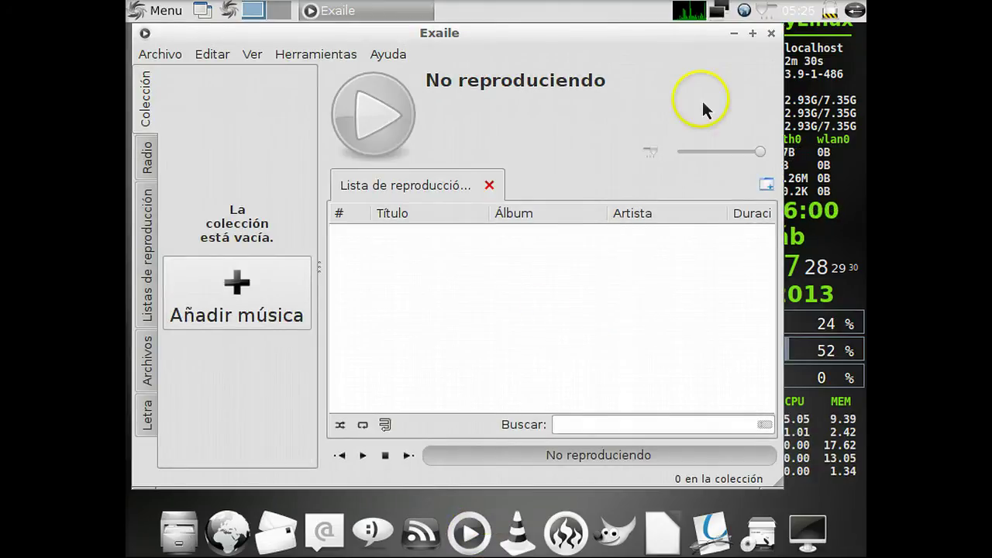
left_click(772, 34)
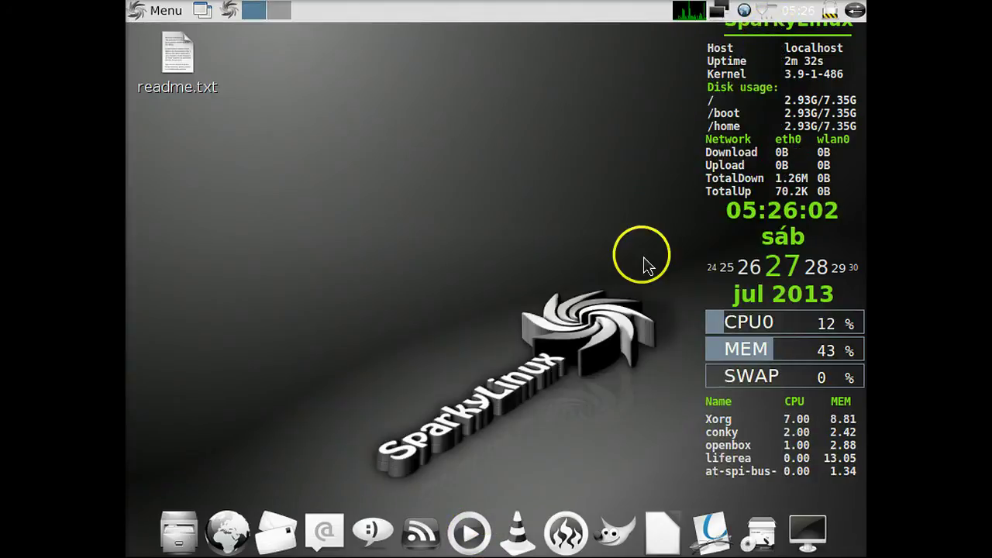
- Launch the VLC media player, save its network policy with multimedia information downloads allowed, and close it
left_click(520, 535)
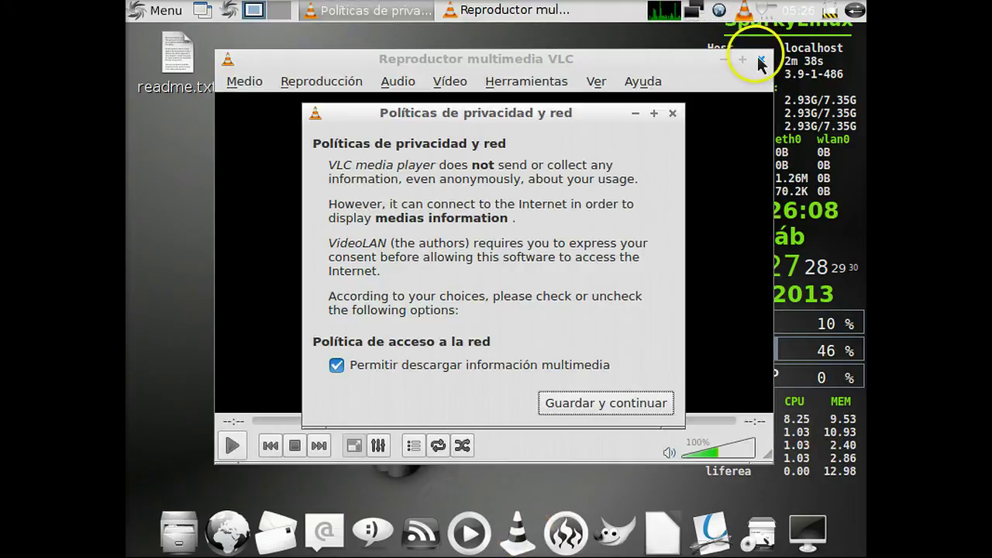
left_click(607, 416)
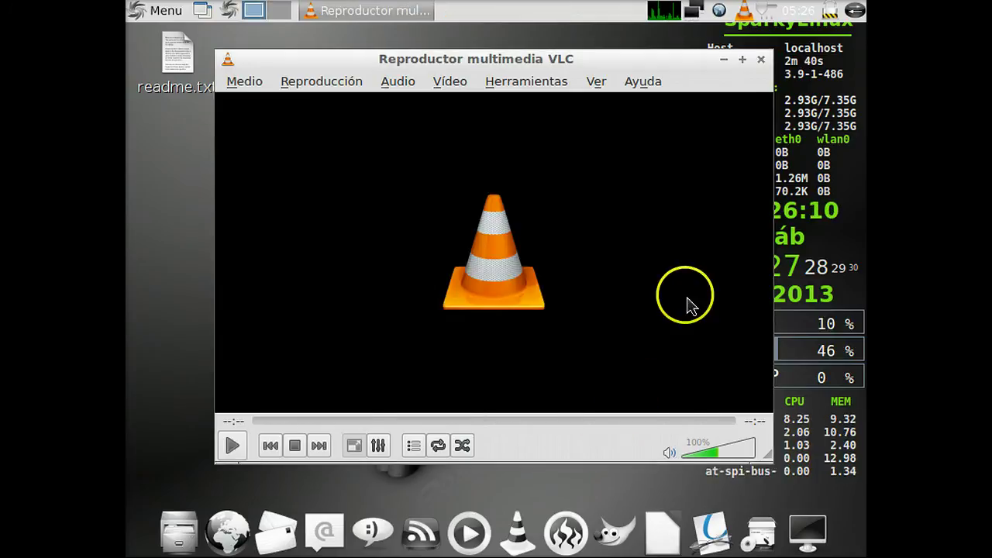
left_click(761, 61)
- View the project options of the Brasero disc burner and close it
left_click(571, 540)
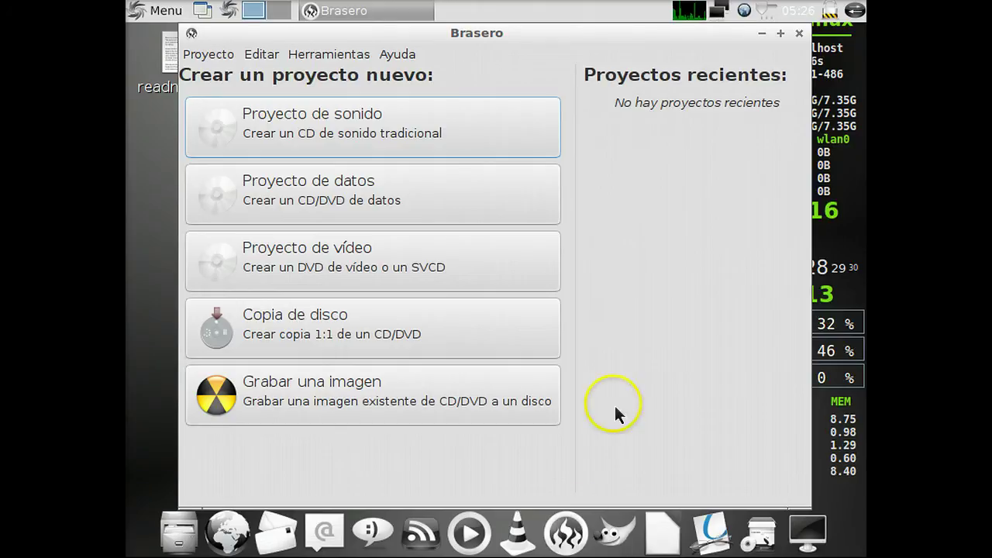
left_click(797, 33)
- Launch the GIMP image editor, switch it to single-window mode, and quit it
left_click(617, 535)
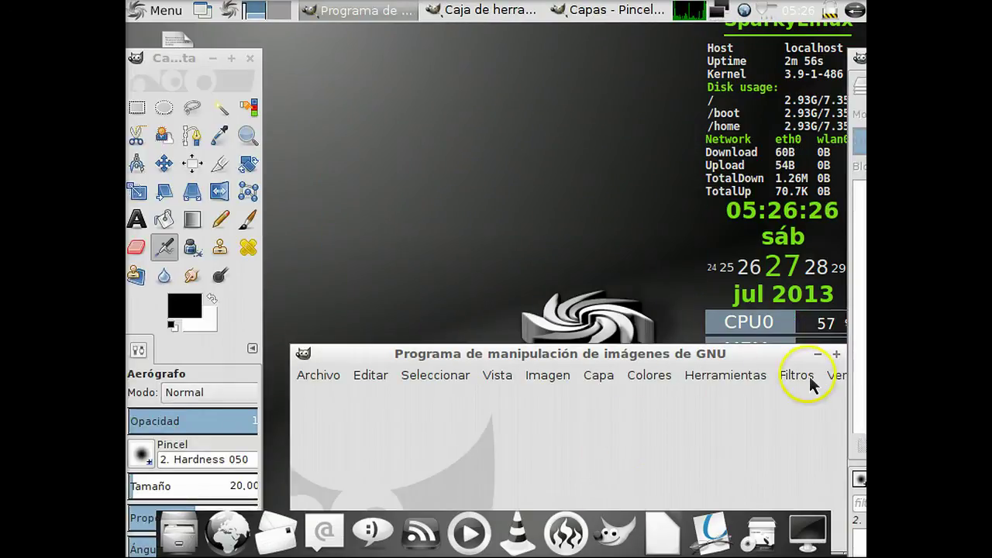
left_click(835, 377)
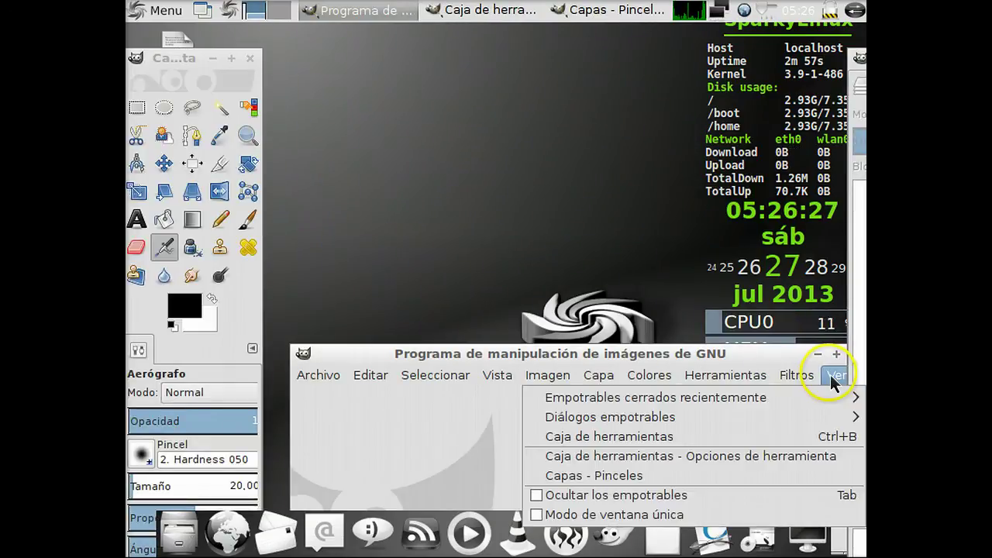
left_click(801, 514)
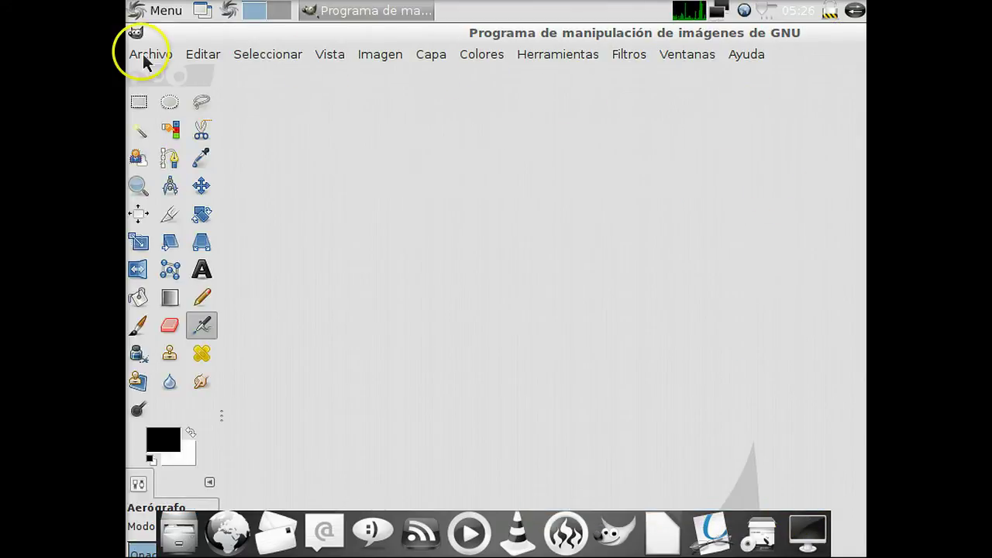
left_click(146, 54)
left_click(161, 429)
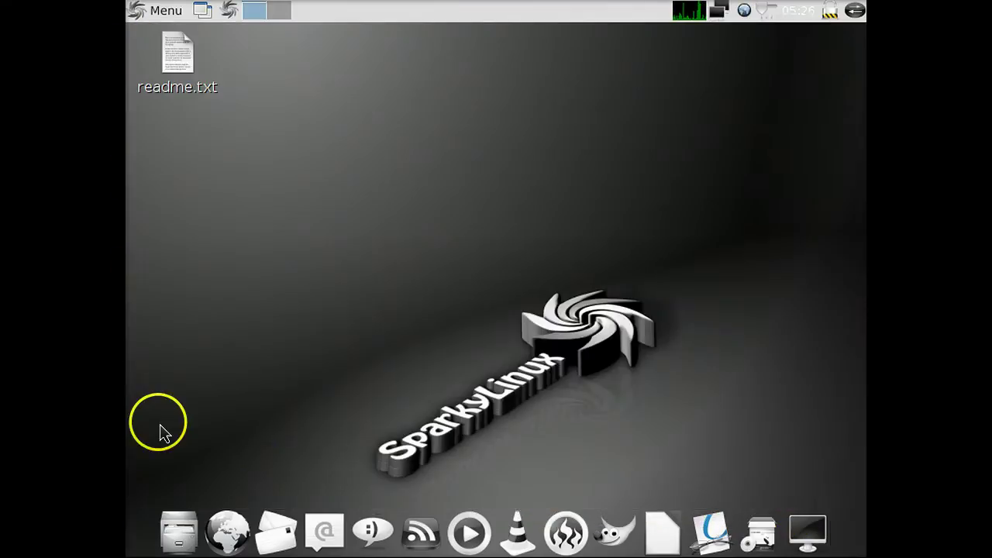
- View the LibreOffice start screen and the empty document viewer, closing each one
left_click(682, 545)
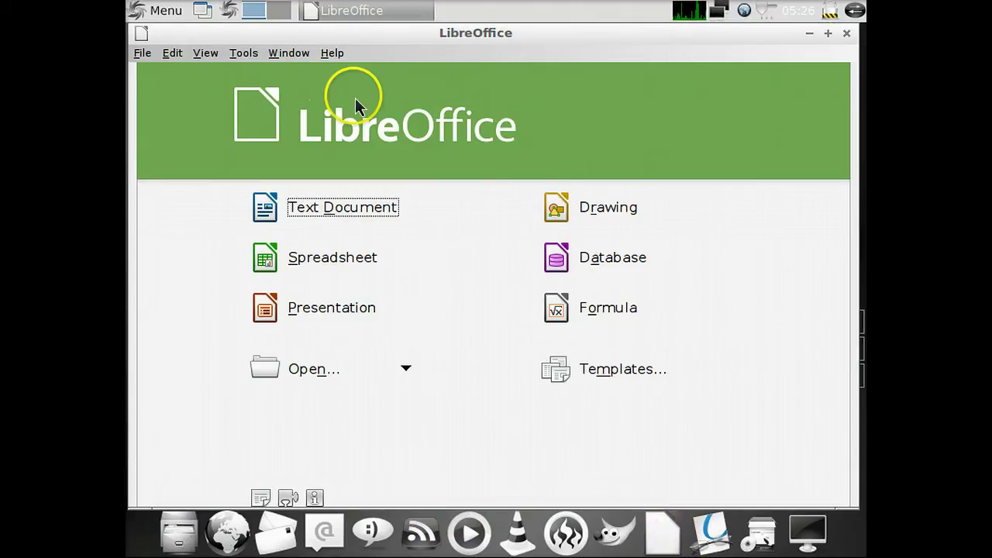
left_click(846, 33)
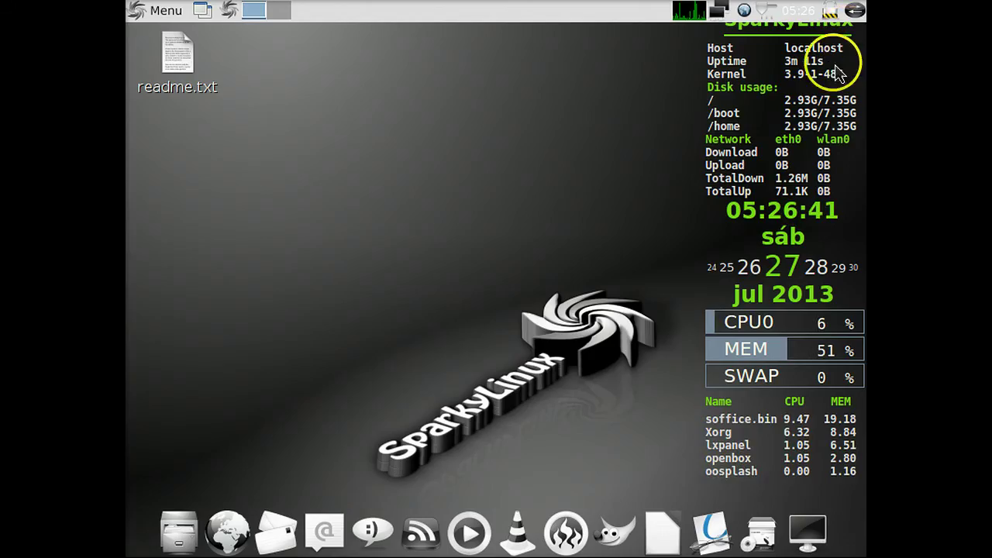
left_click(712, 531)
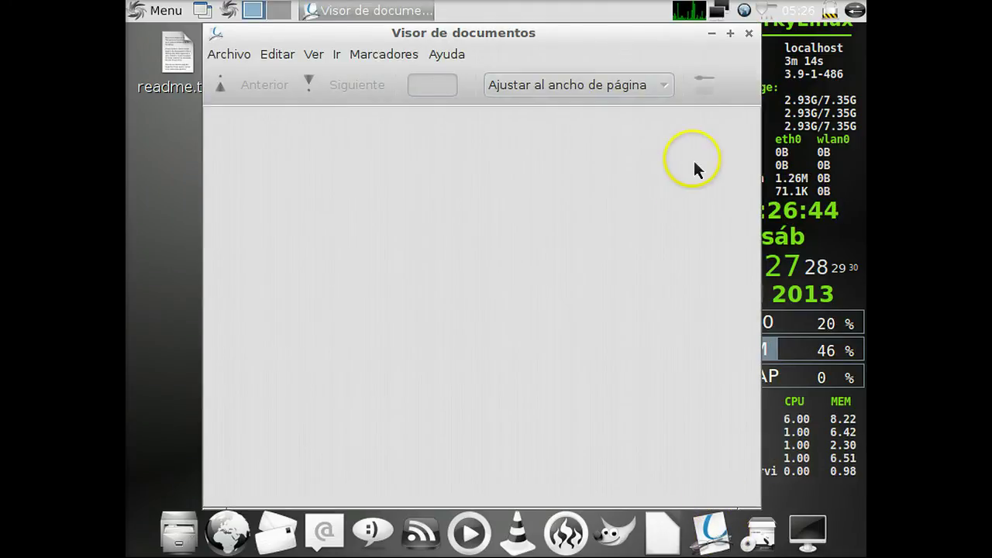
left_click(749, 33)
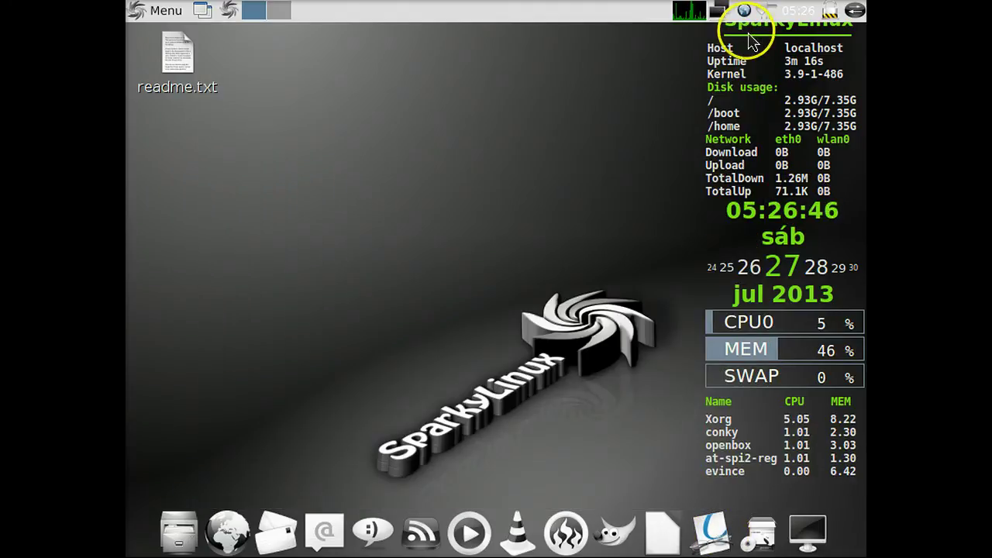
- View the Synaptic package manager's authentication prompt without logging in, and the terminal, closing each one
left_click(758, 527)
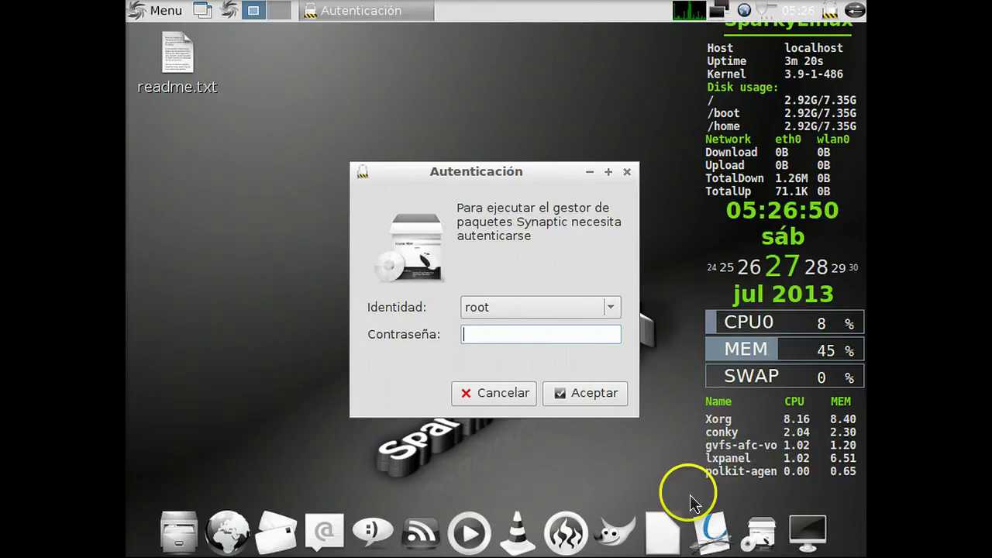
left_click(626, 172)
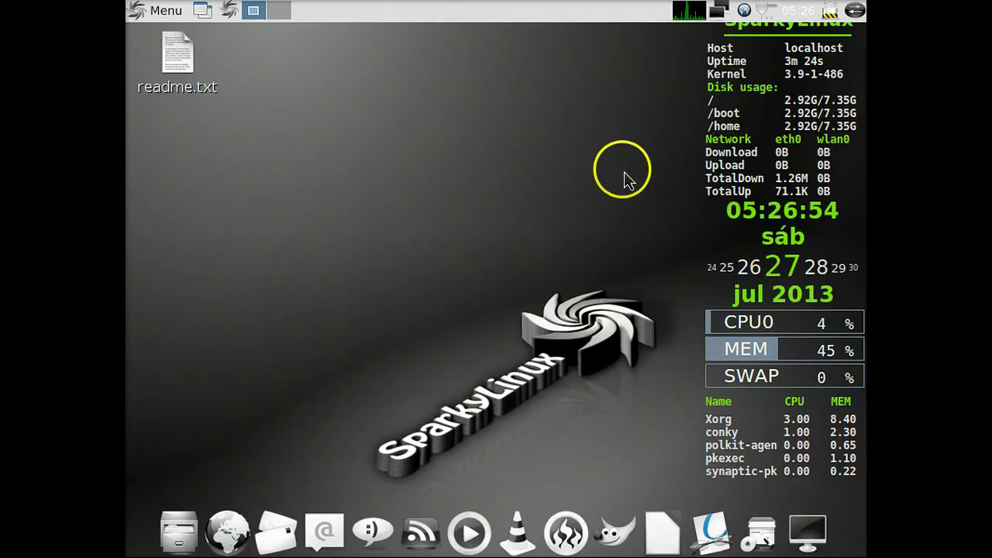
left_click(808, 532)
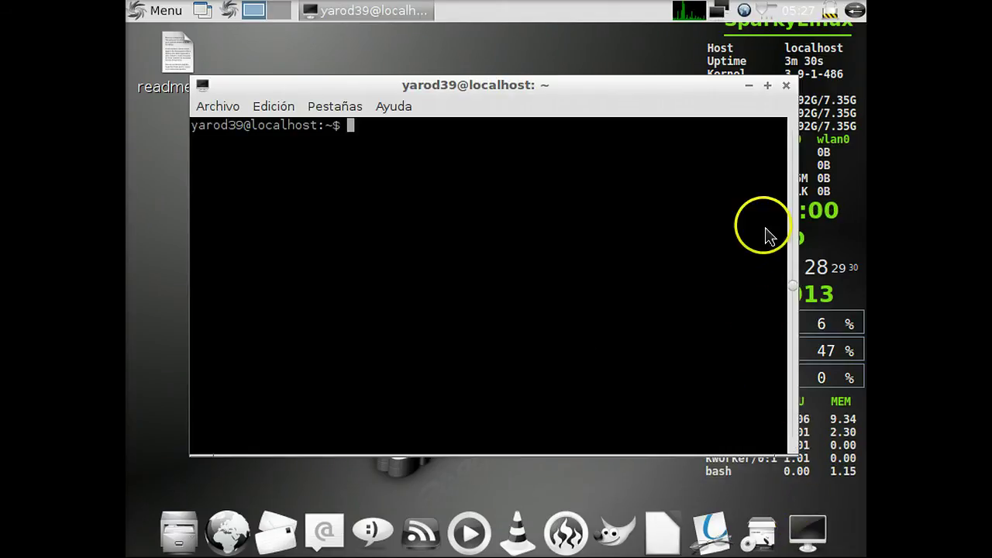
left_click(786, 85)
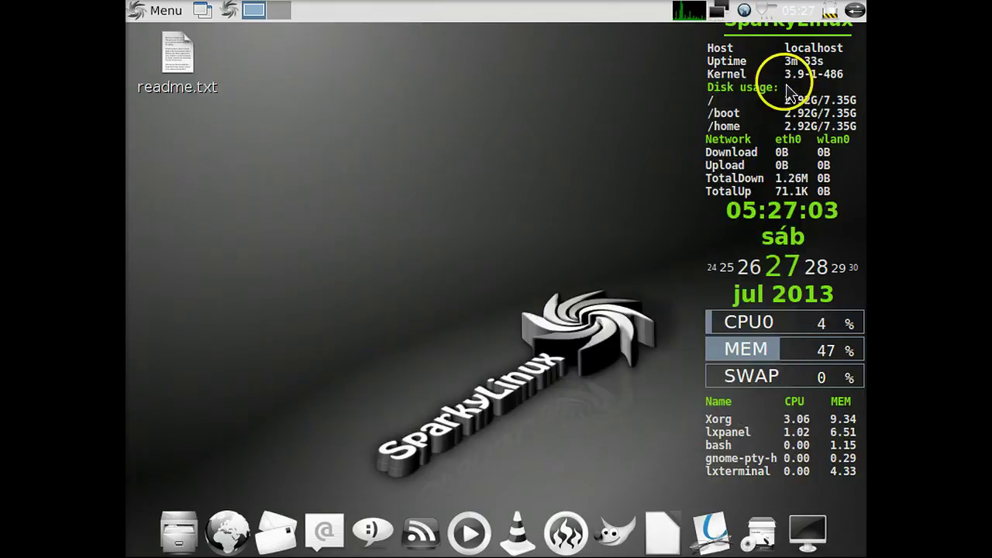
- View the LXDE session-ending options and cancel without choosing any
left_click(855, 10)
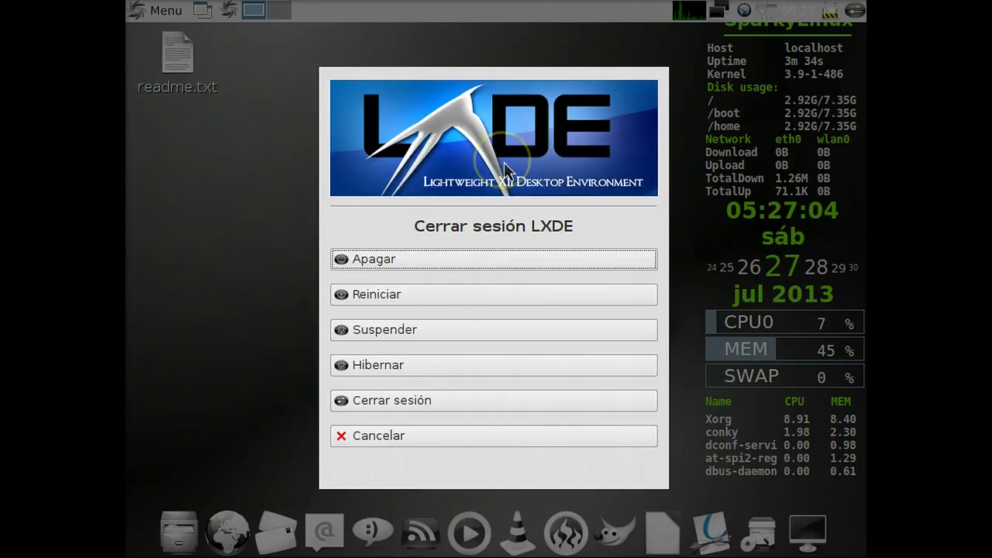
left_click(472, 435)
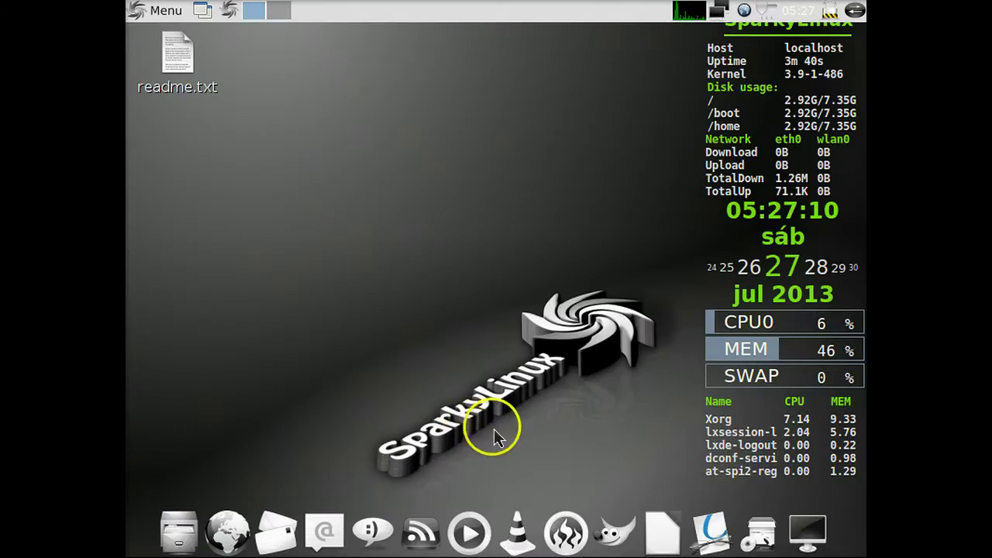
- Lock the screen and unlock it by entering the account password
left_click(828, 16)
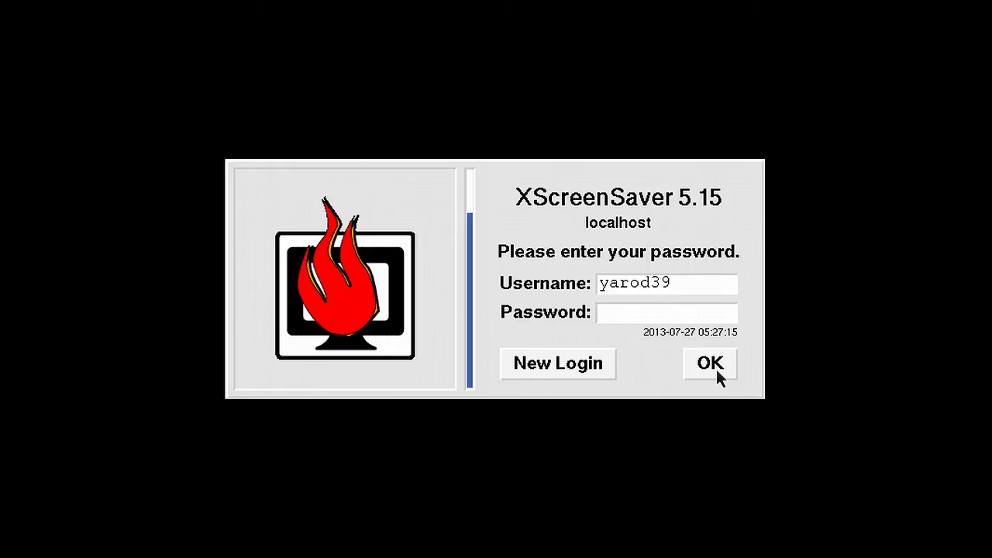
type("********")
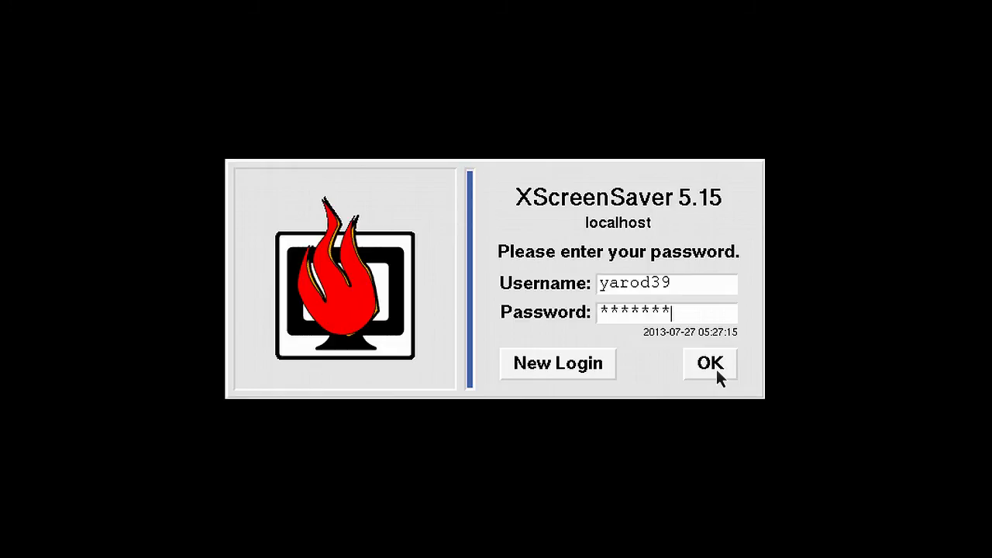
type("*****")
key("Return")
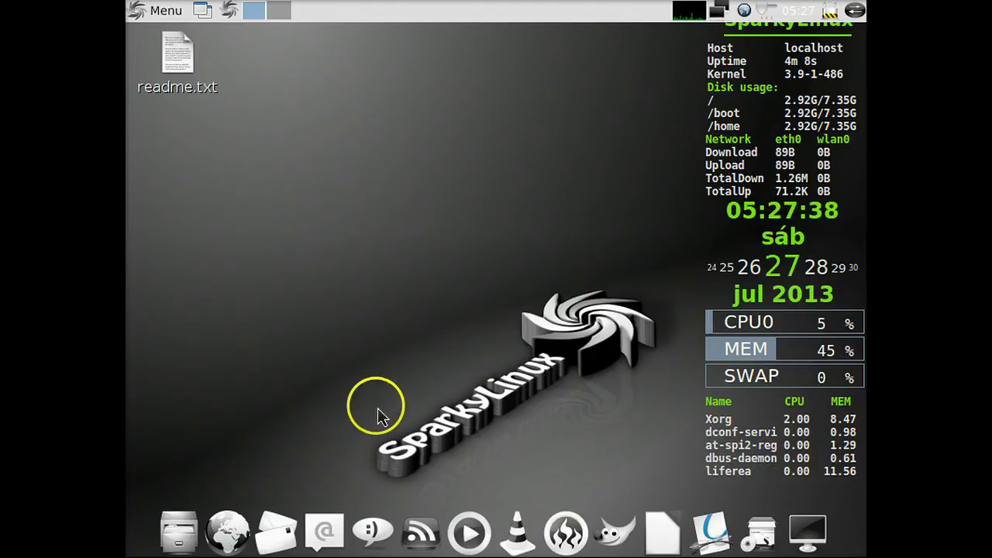
- Open the desktop preferences and bring up the image file chooser for the wallpaper
right_click(343, 412)
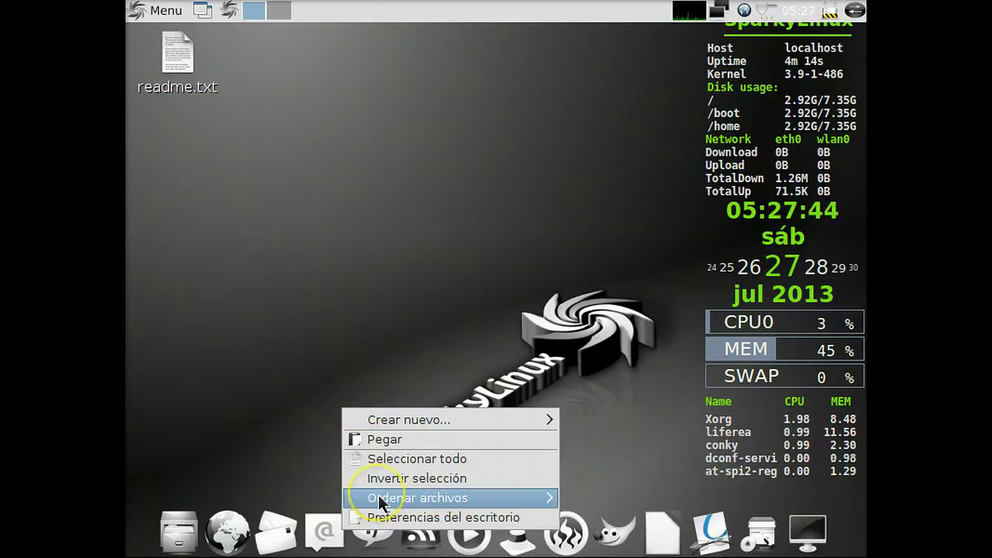
left_click(384, 525)
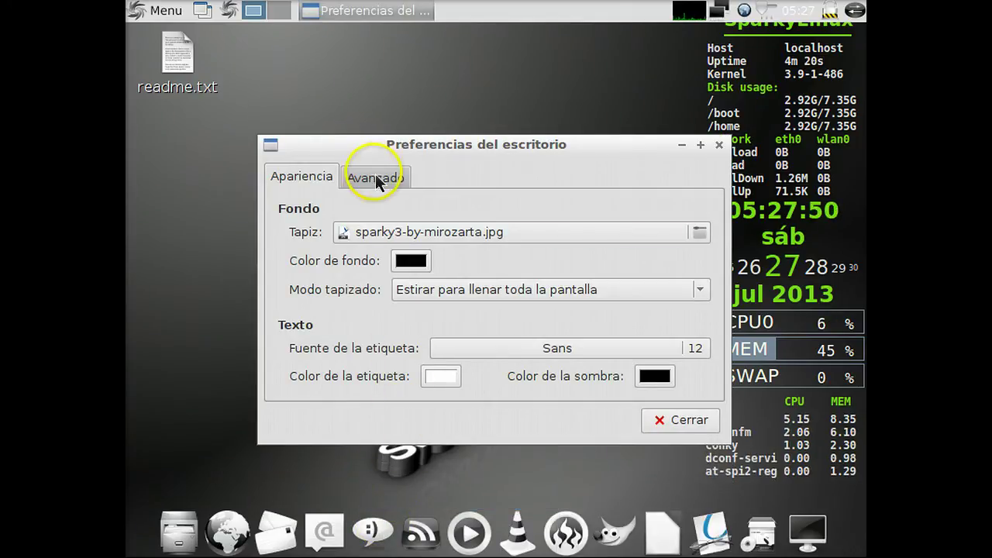
left_click(693, 233)
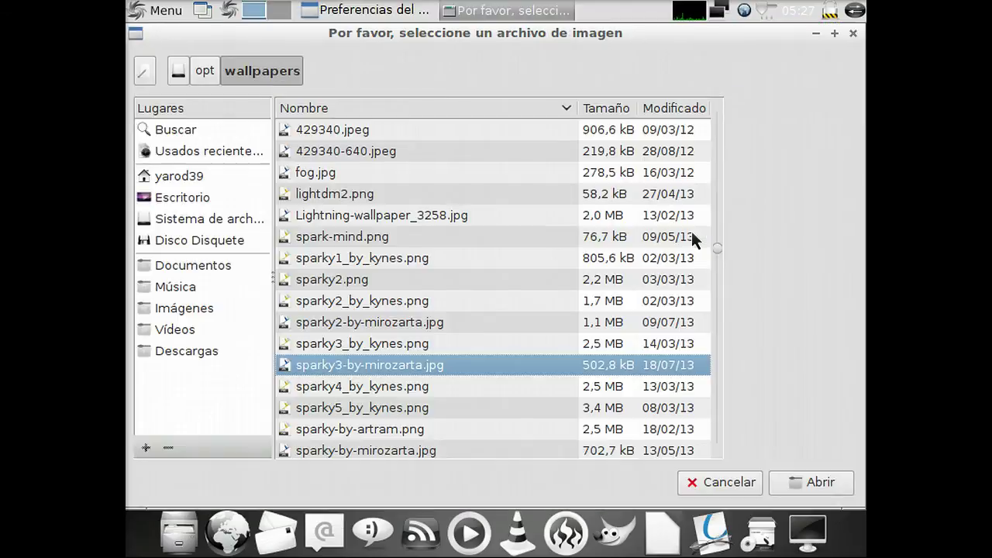
- Preview the available wallpapers one after another from 429340.jpeg down to sparky2-by-mirozarta.jpg
left_click(413, 138)
left_click(413, 156)
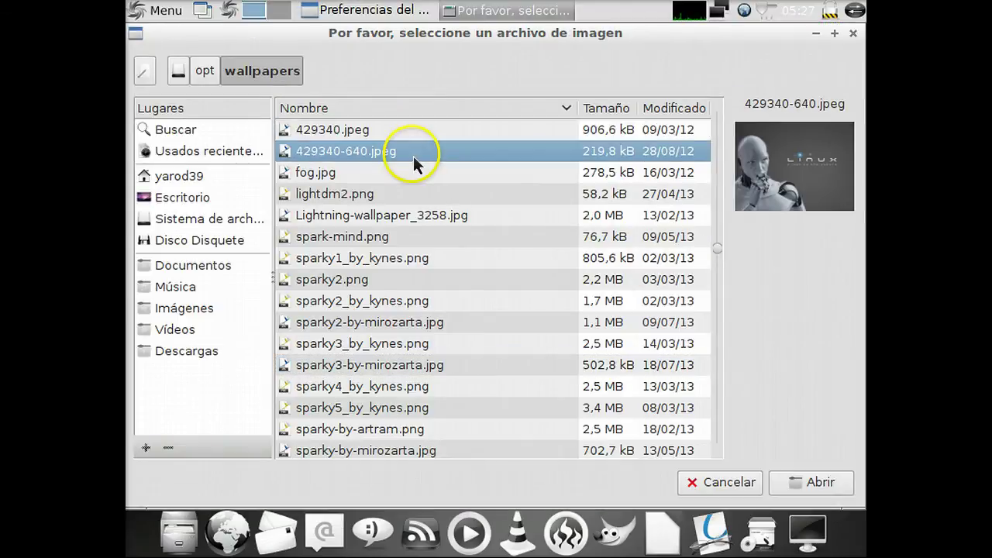
left_click(416, 176)
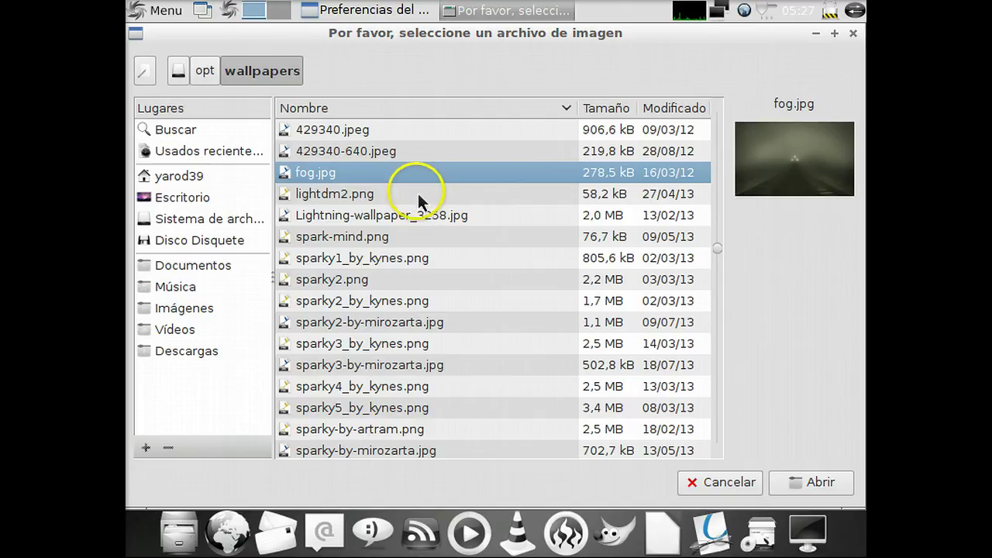
left_click(420, 196)
left_click(420, 221)
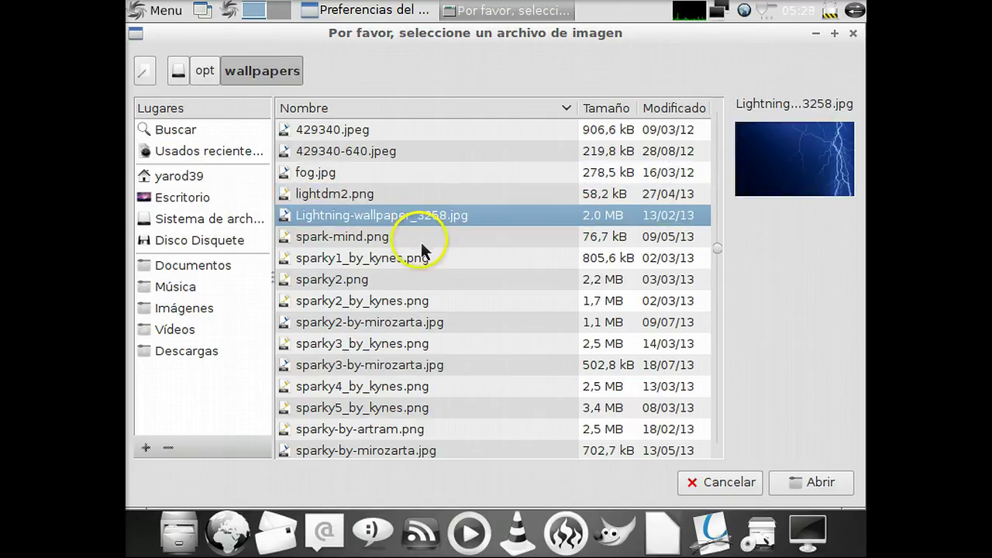
left_click(421, 240)
left_click(421, 261)
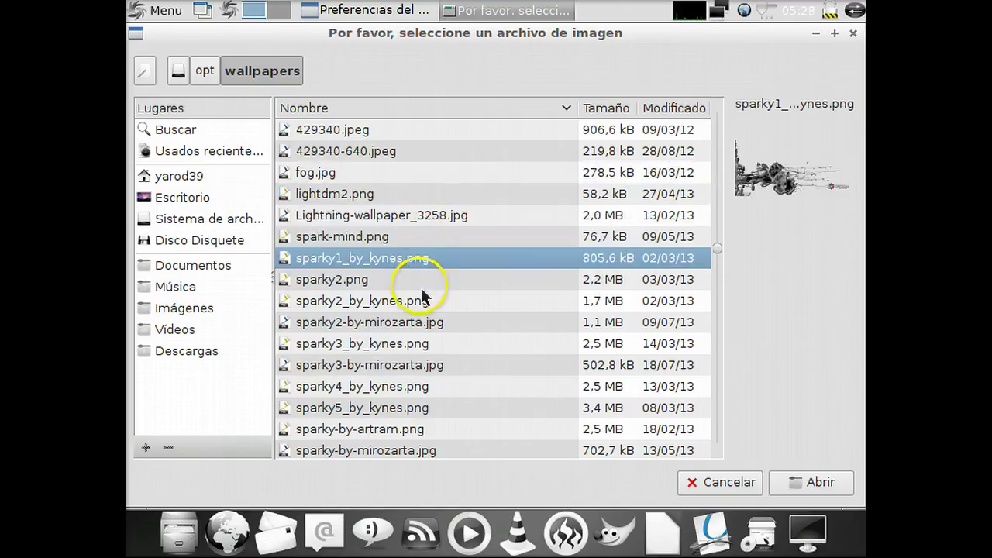
left_click(421, 284)
left_click(421, 307)
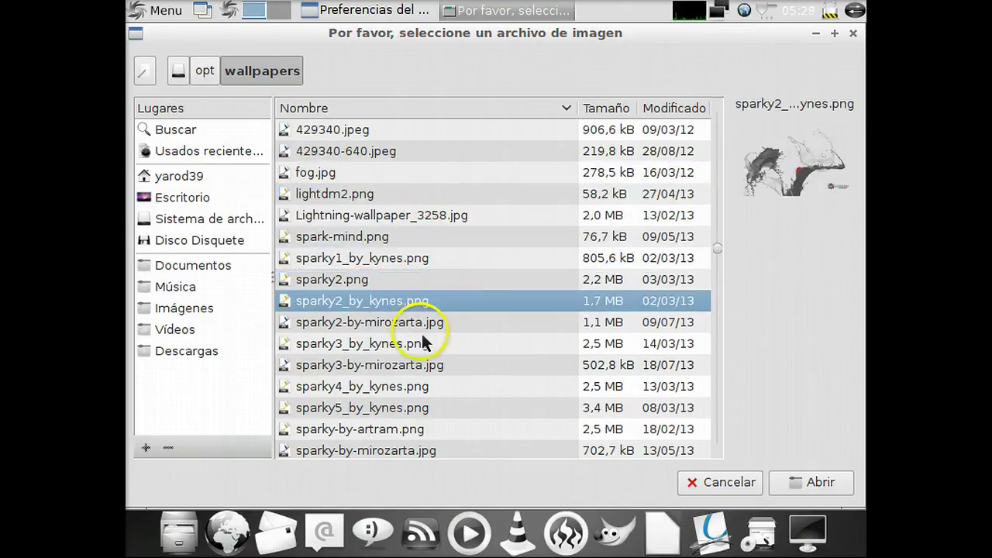
left_click(421, 330)
- Set sparky3_by_kynes.png as the desktop wallpaper and close the preferences
left_click(422, 349)
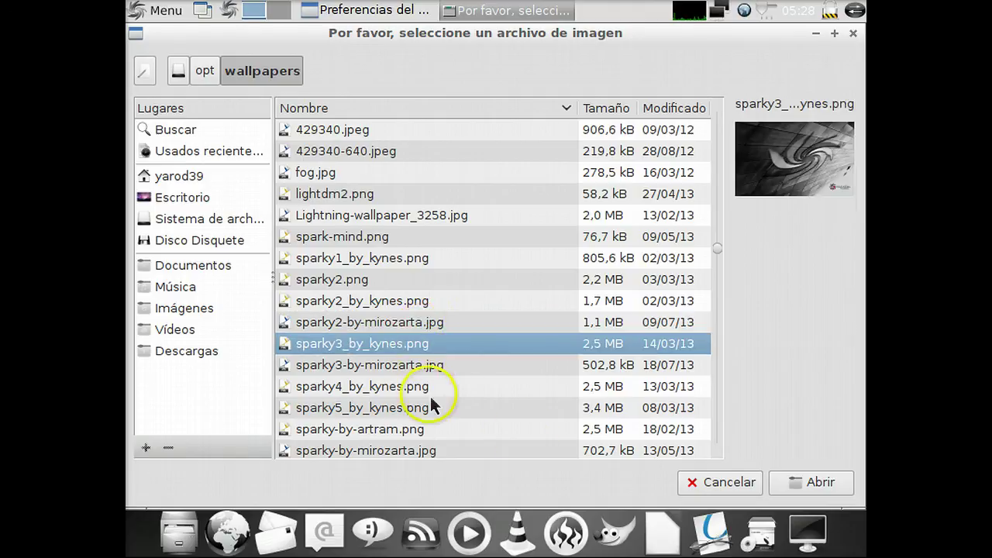
left_click(815, 484)
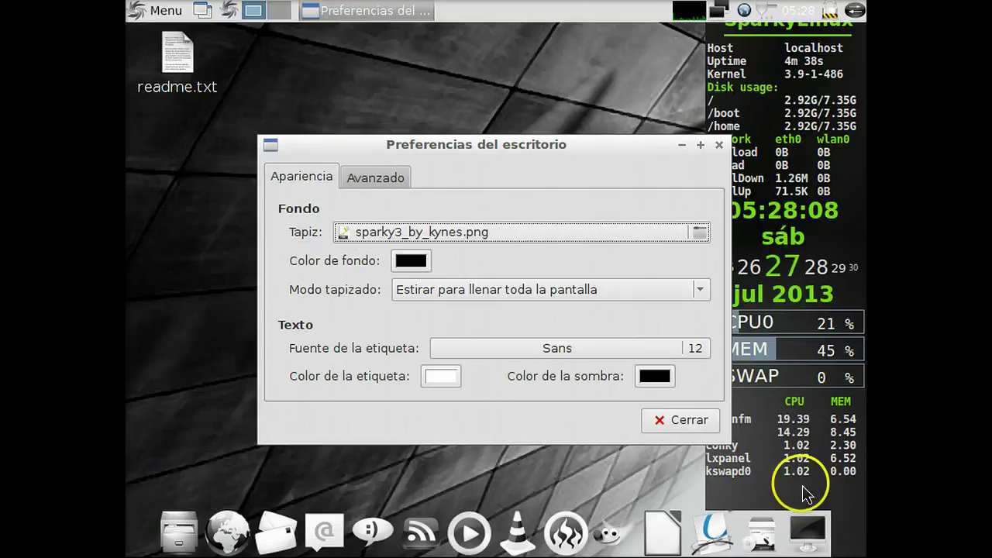
left_click(689, 421)
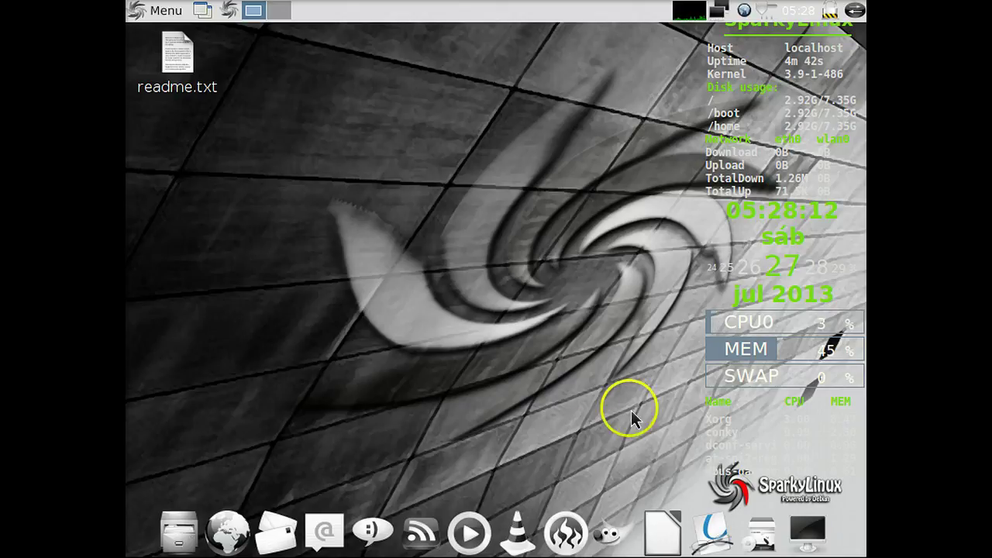
- View the contents of readme.txt from the desktop and close the file
double_click(177, 54)
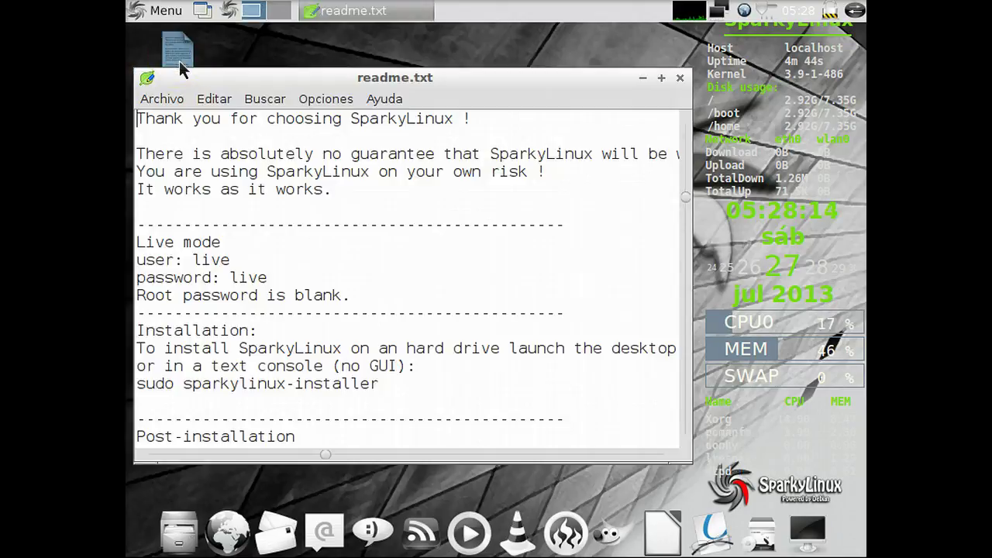
left_click(686, 75)
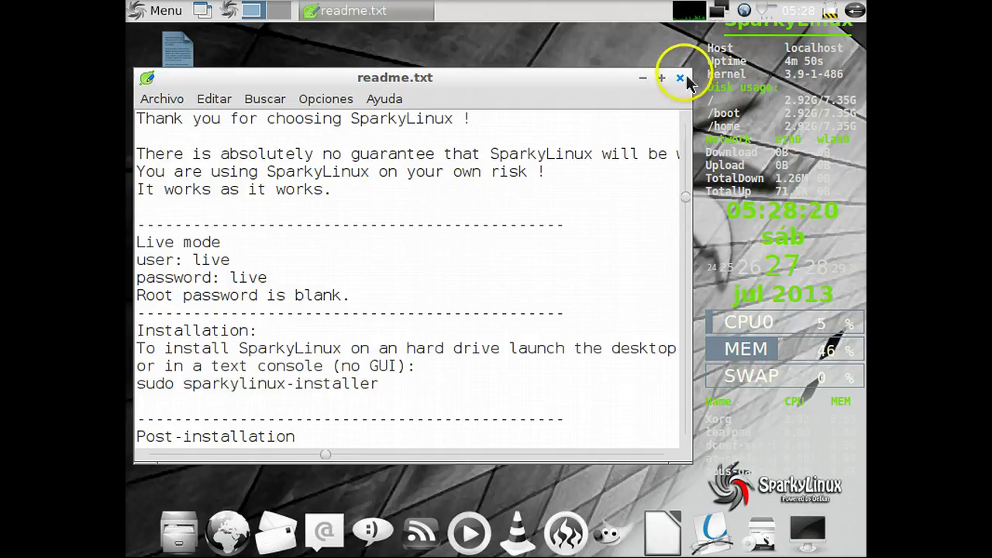
left_click(681, 78)
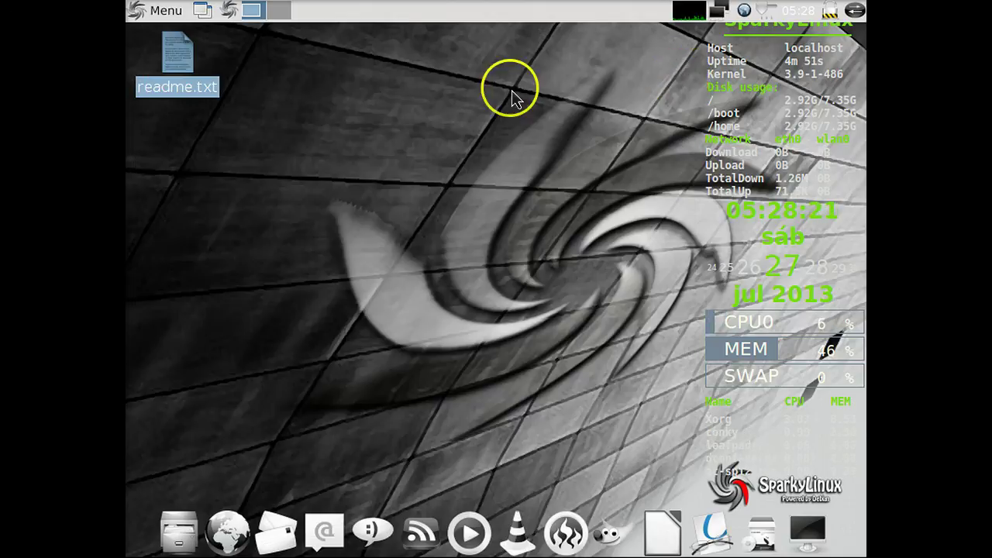
- Move readme.txt from the desktop to the trash, confirming the deletion
right_click(172, 51)
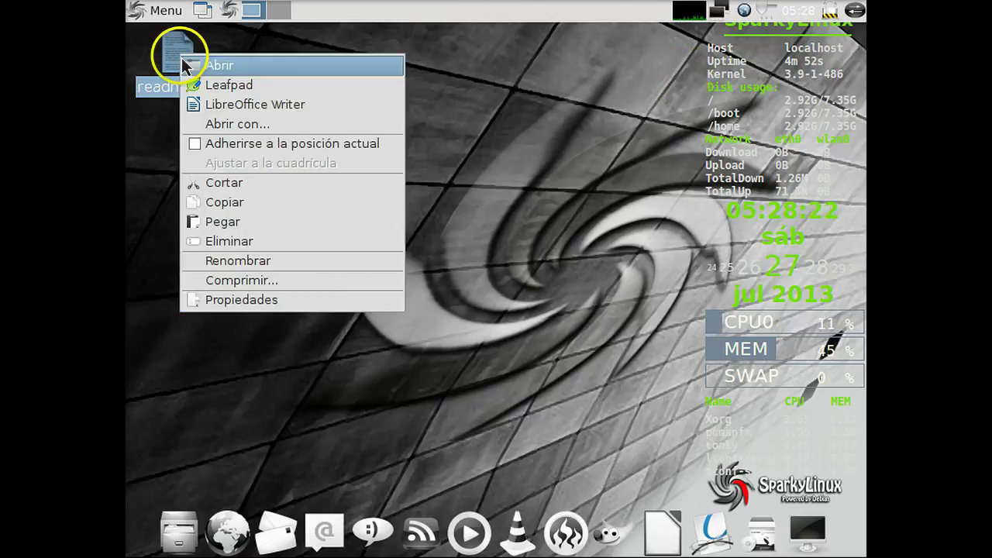
left_click(225, 241)
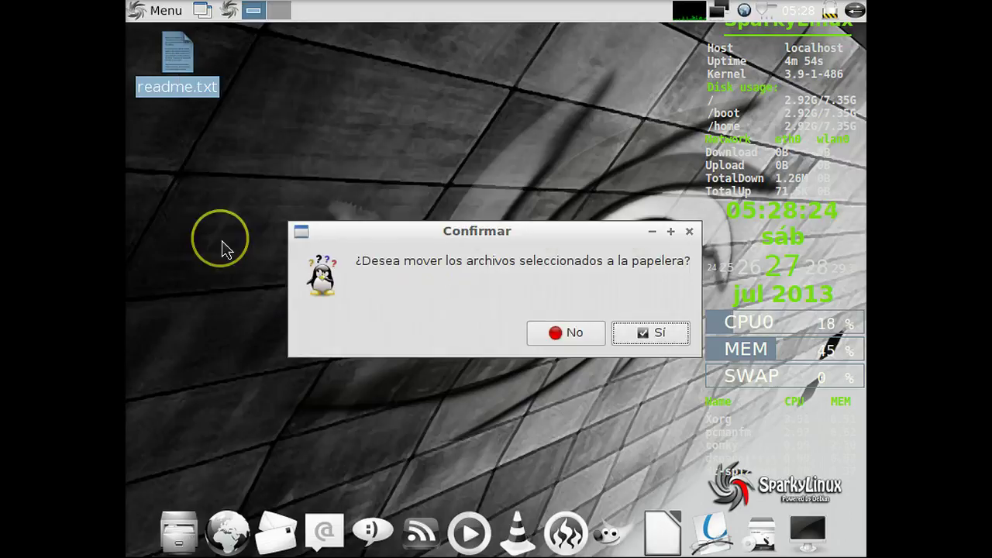
left_click(659, 335)
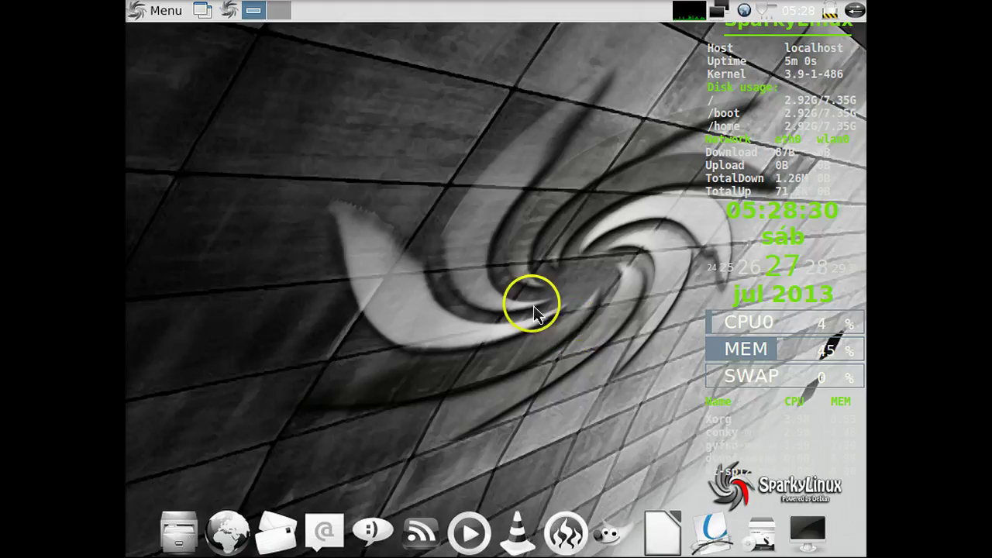
- Look through the SparkyLinux Center categories from Default applications to System and close the center
left_click(231, 12)
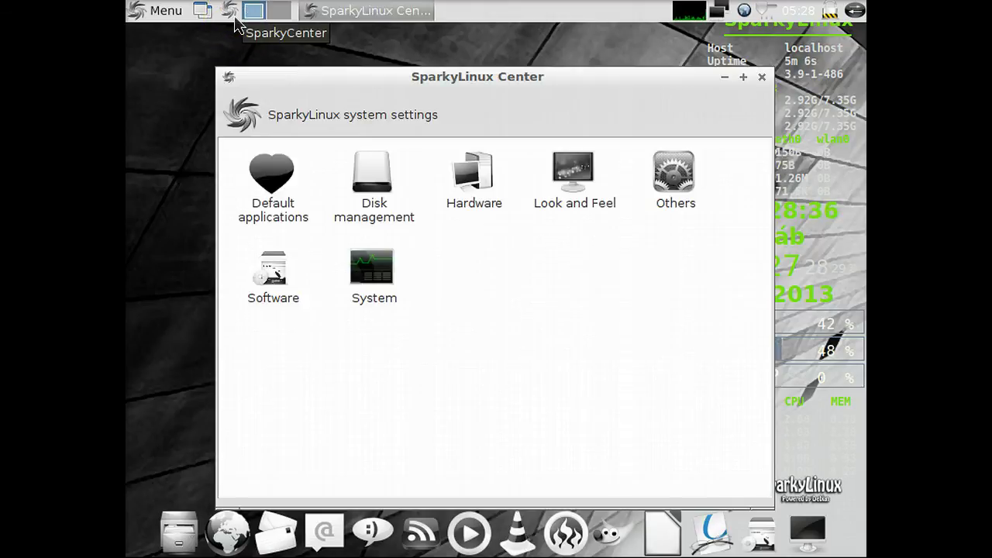
left_click(273, 173)
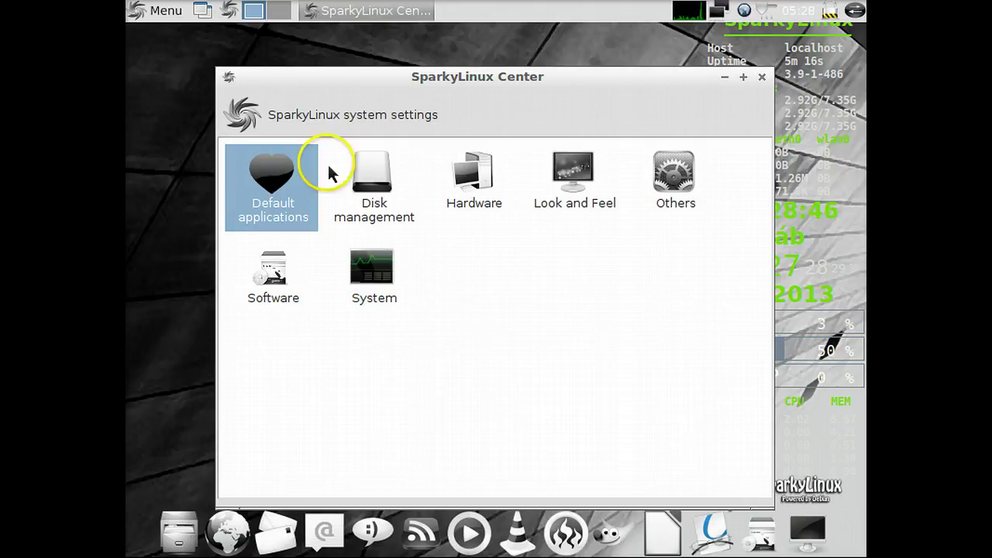
left_click(379, 172)
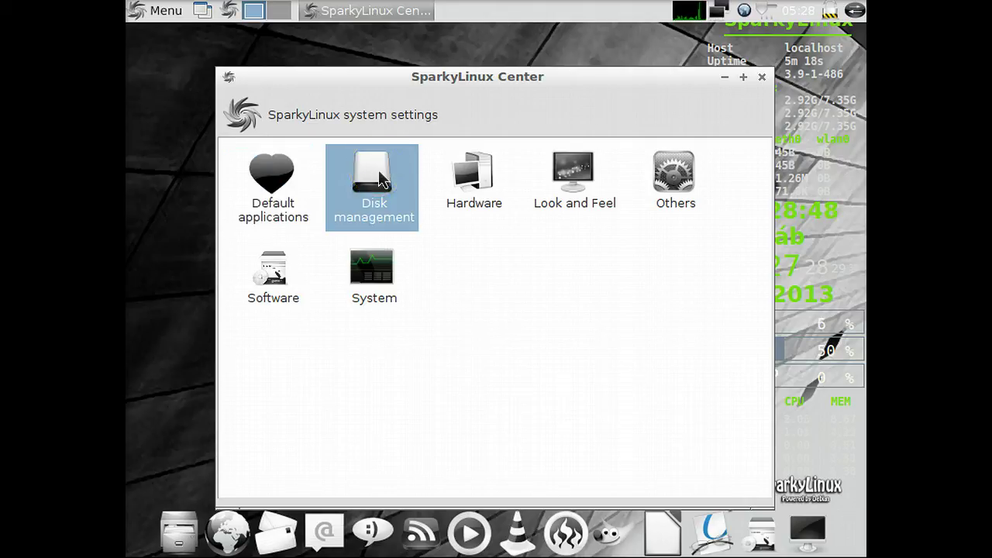
left_click(465, 182)
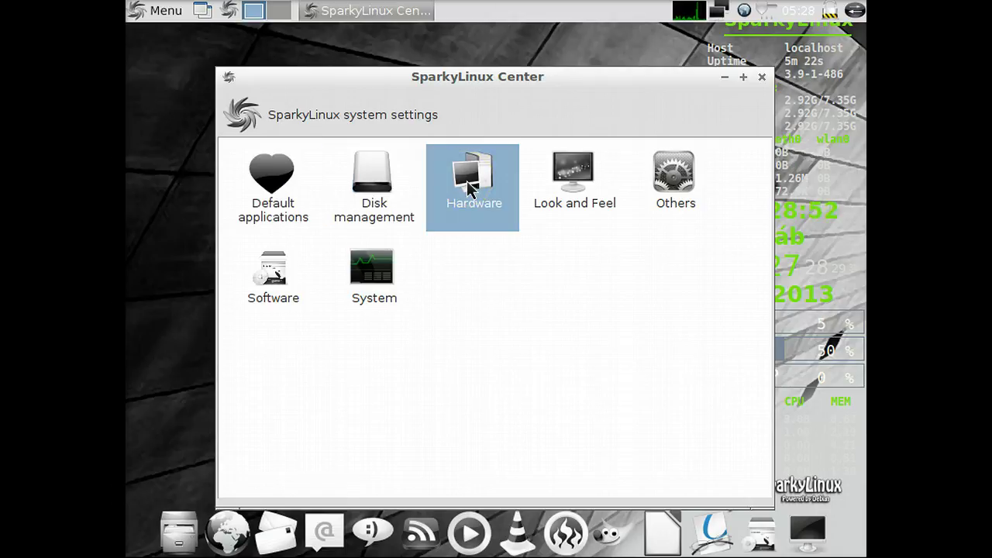
left_click(585, 196)
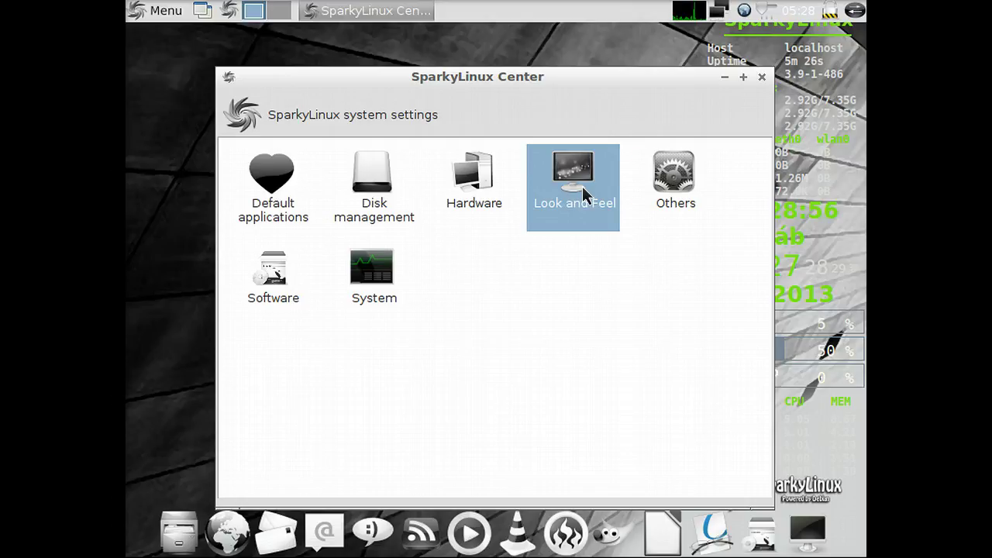
left_click(682, 186)
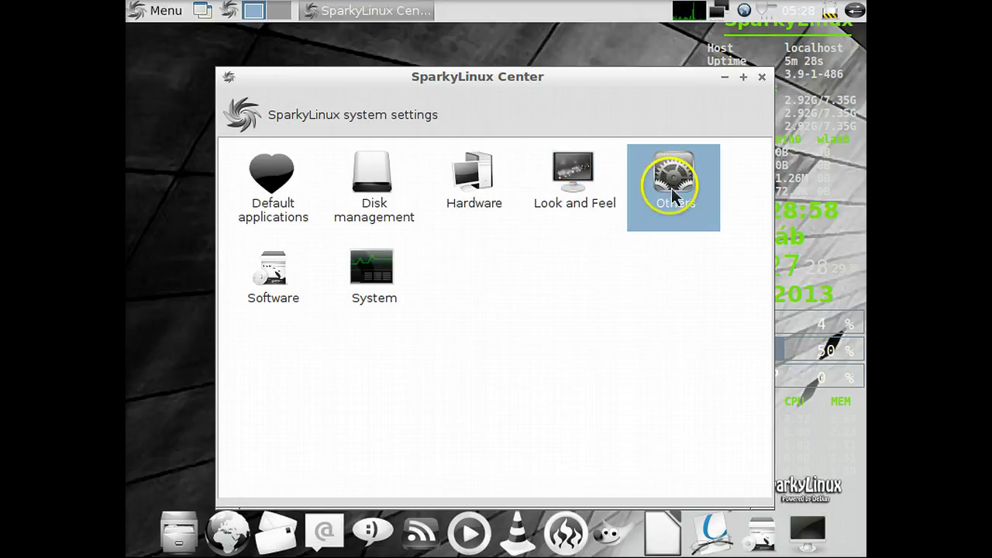
left_click(281, 276)
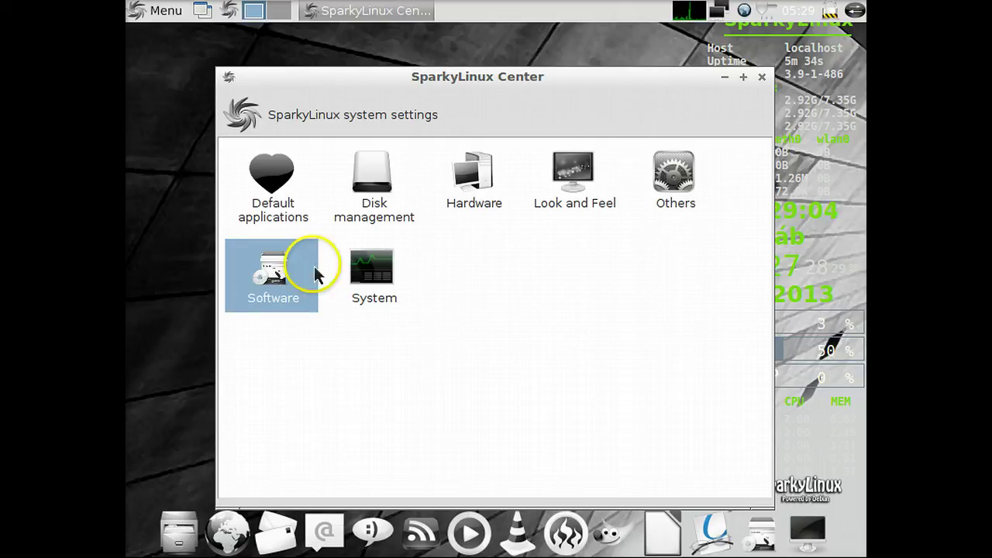
left_click(370, 267)
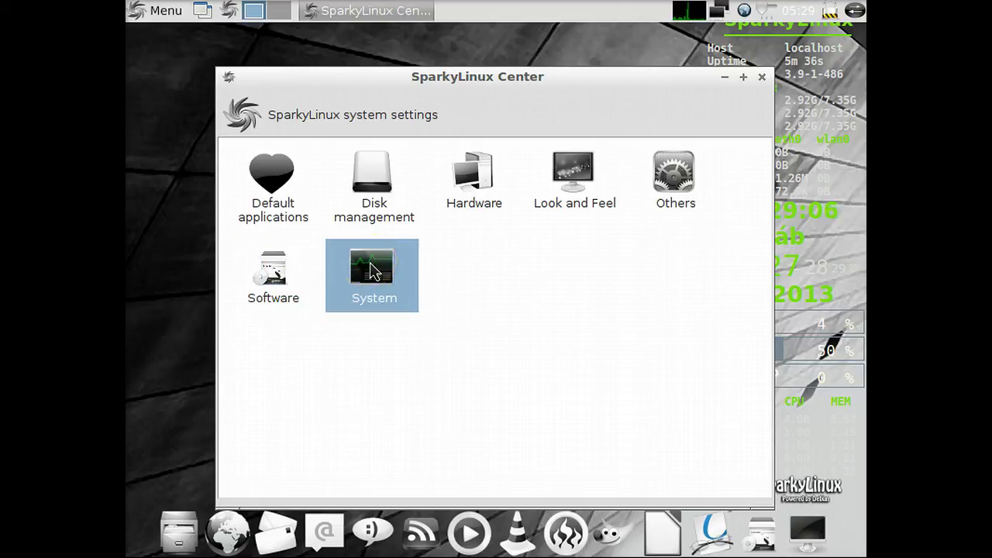
left_click(762, 77)
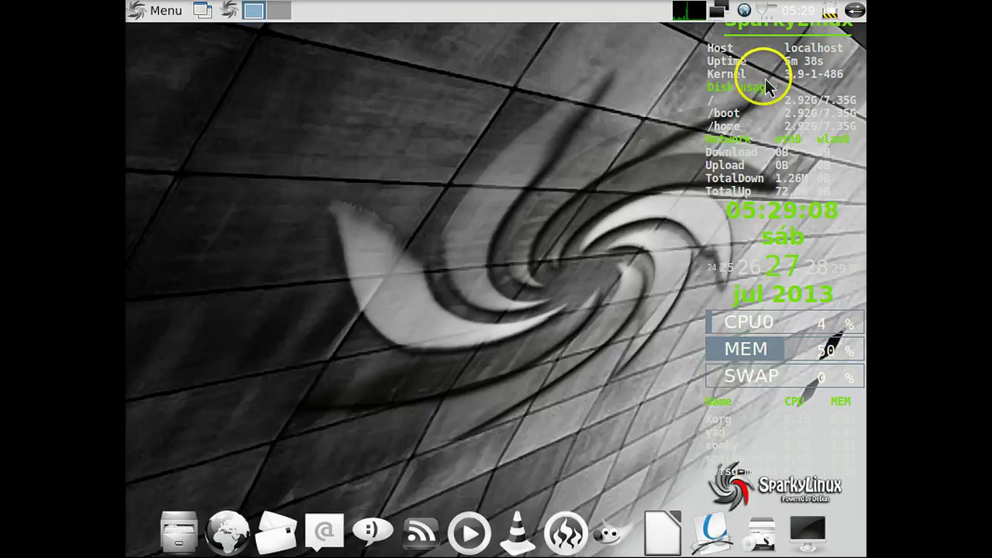
- Show the bare desktop and check the application launcher bar's options without changing any
left_click(205, 14)
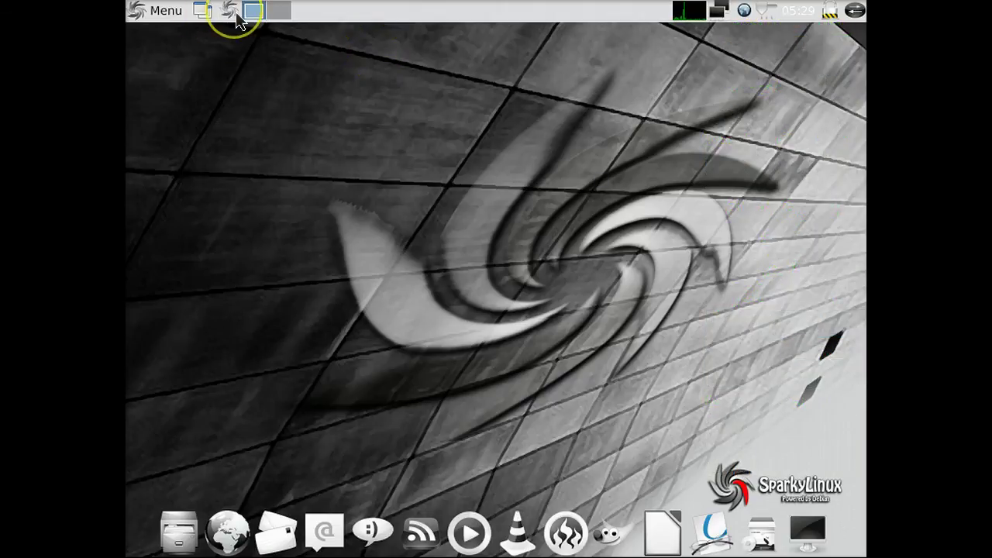
right_click(236, 14)
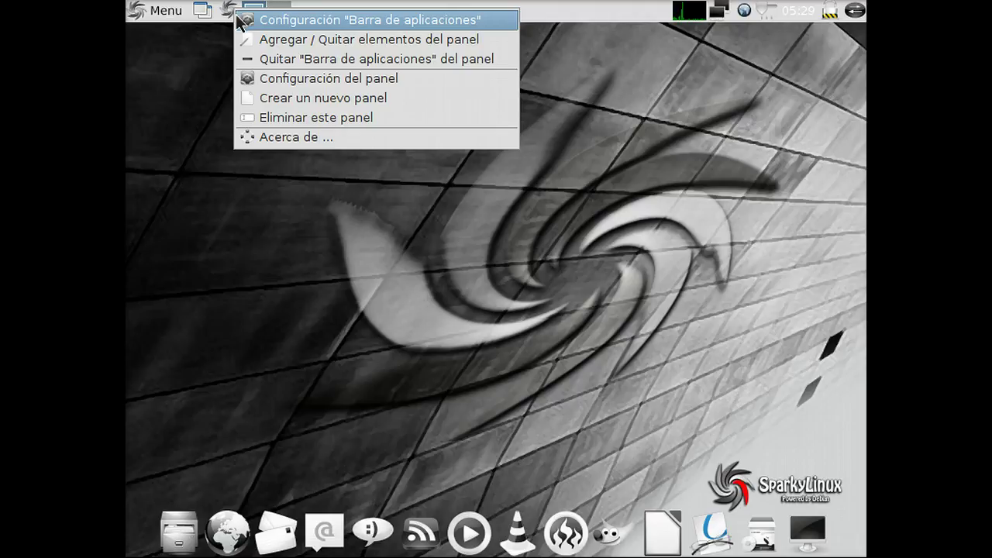
left_click(216, 59)
- Launch the default web browser setting from SparkyLinux Center's default applications, authorising it with the administrator password
left_click(226, 14)
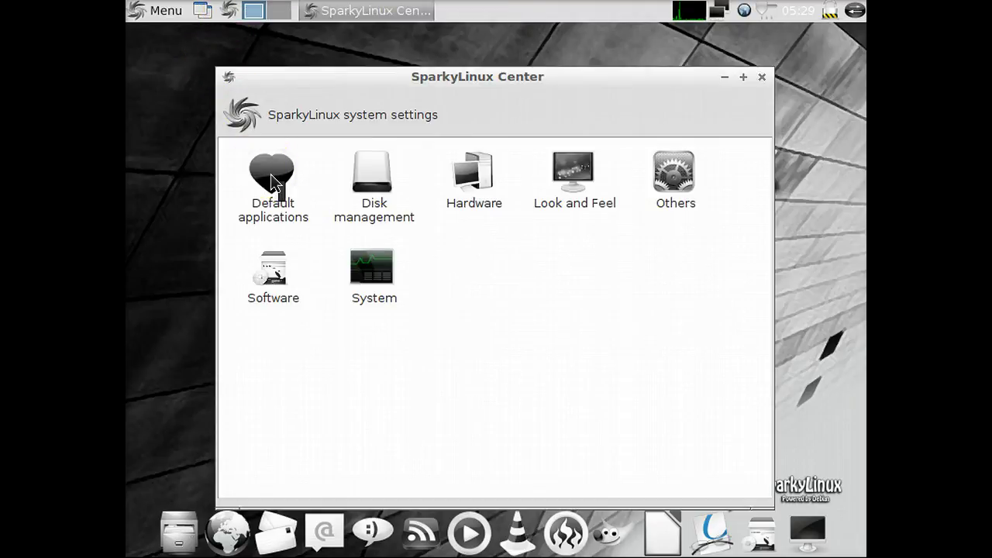
left_click(272, 179)
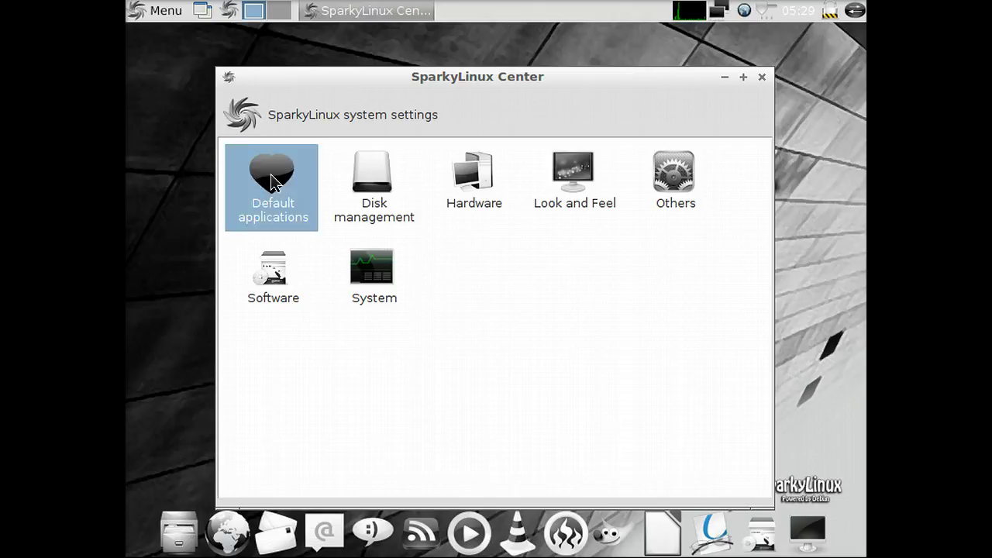
double_click(270, 174)
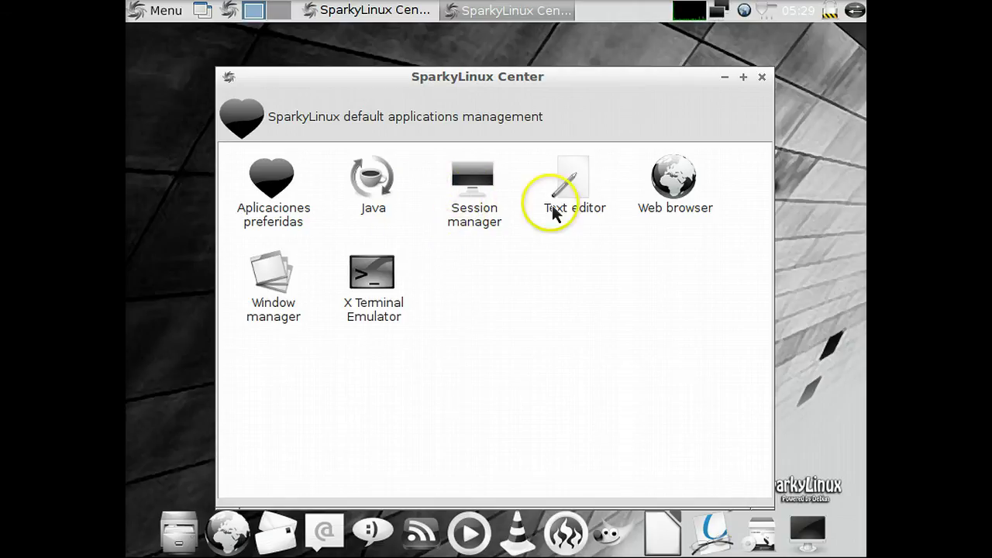
double_click(668, 186)
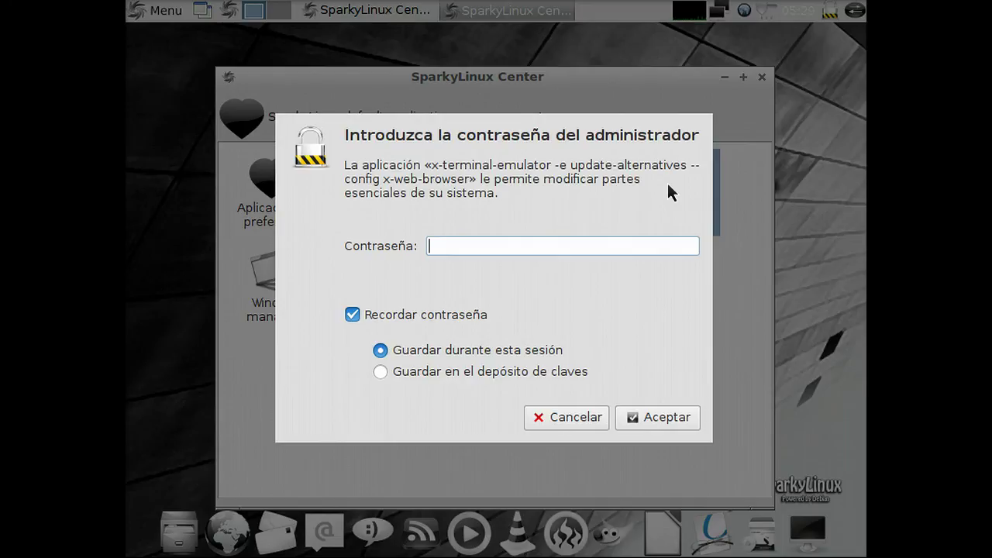
type("••••")
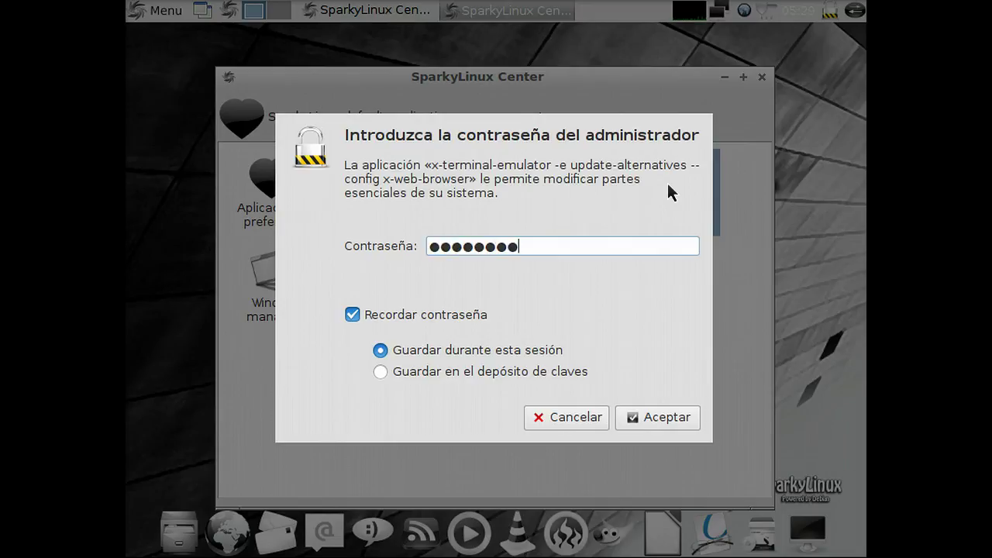
key("Return")
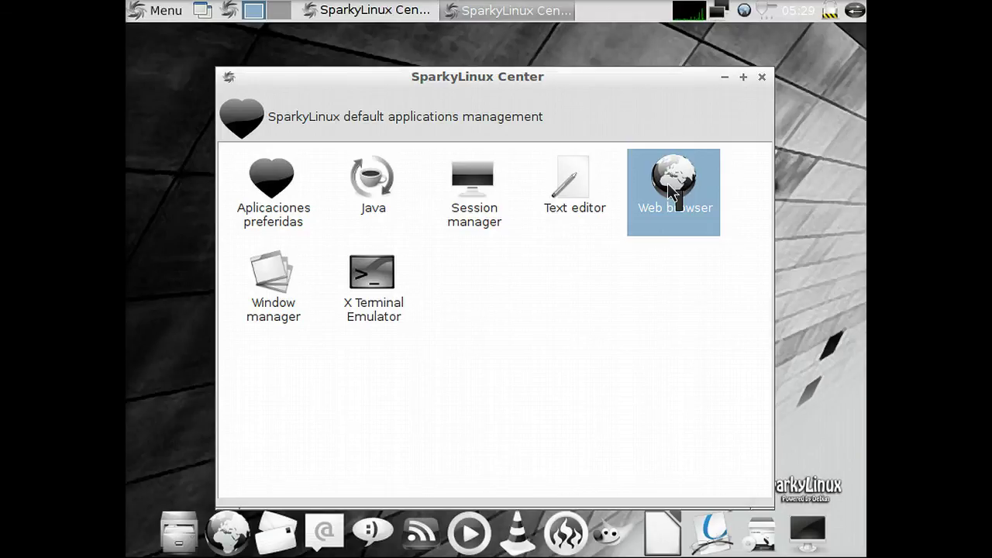
- Relaunch the default web browser setting and turn off future notices about permissions granted without a password
double_click(674, 192)
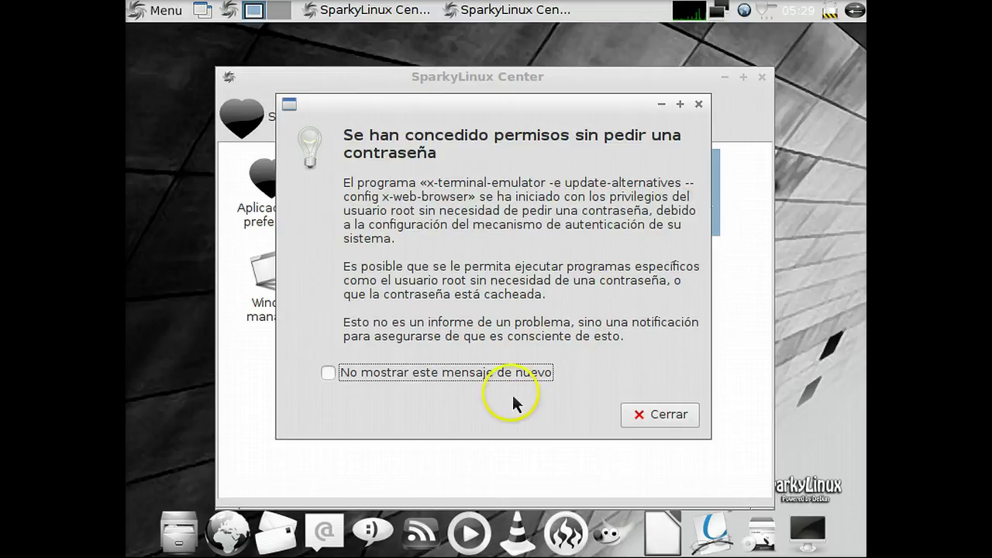
left_click(505, 380)
left_click(654, 423)
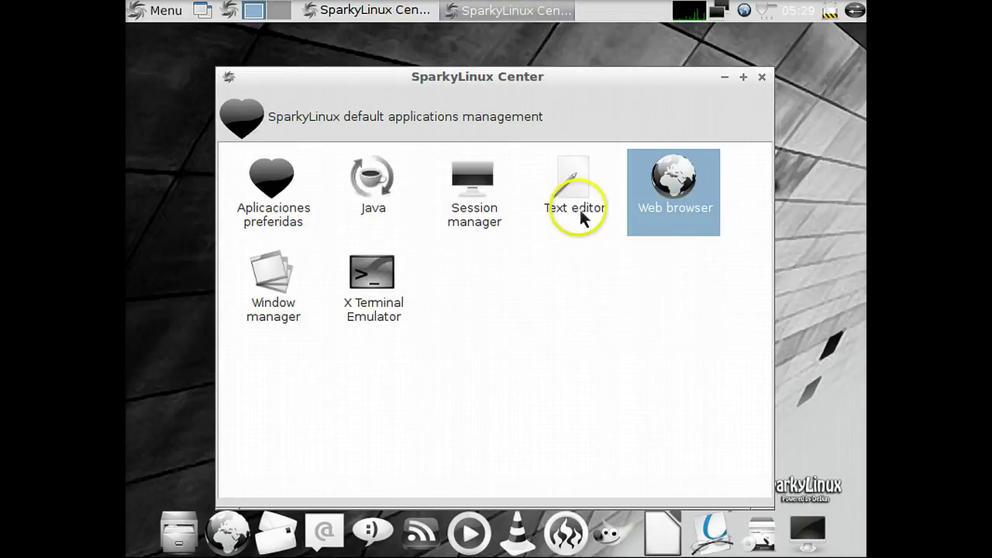
- View the text editor alternatives and the preferred web browser and mail client, leaving them as they are, and close SparkyLinux Center
double_click(570, 179)
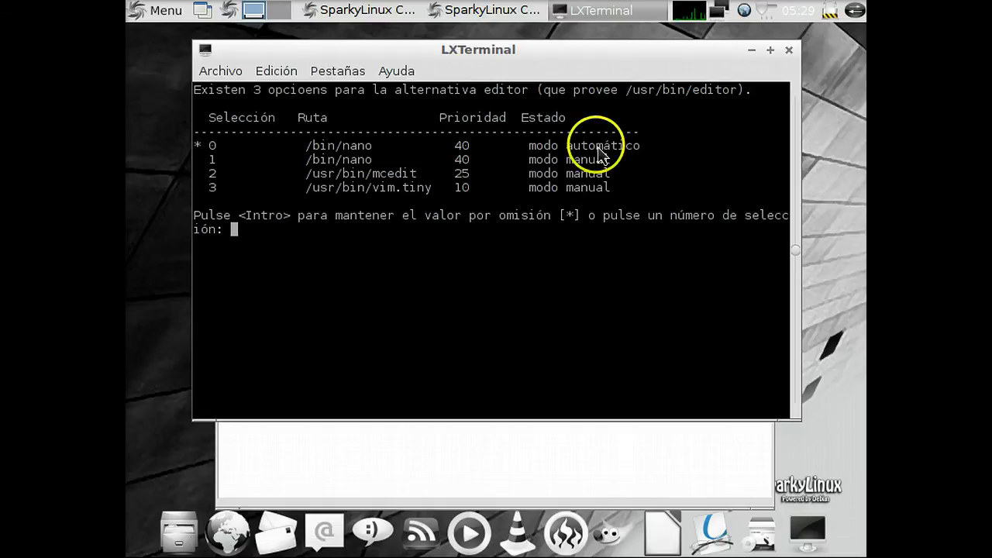
left_click(789, 51)
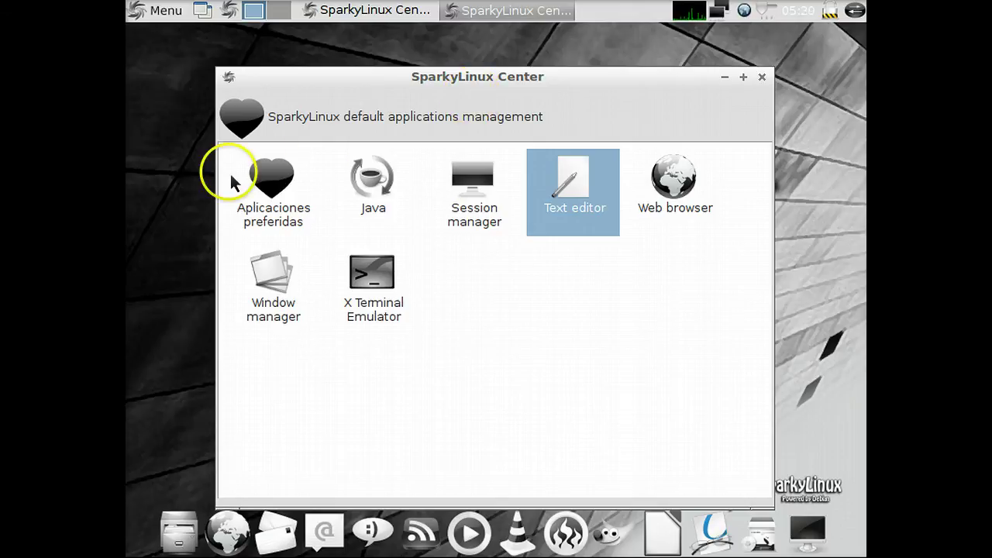
double_click(261, 180)
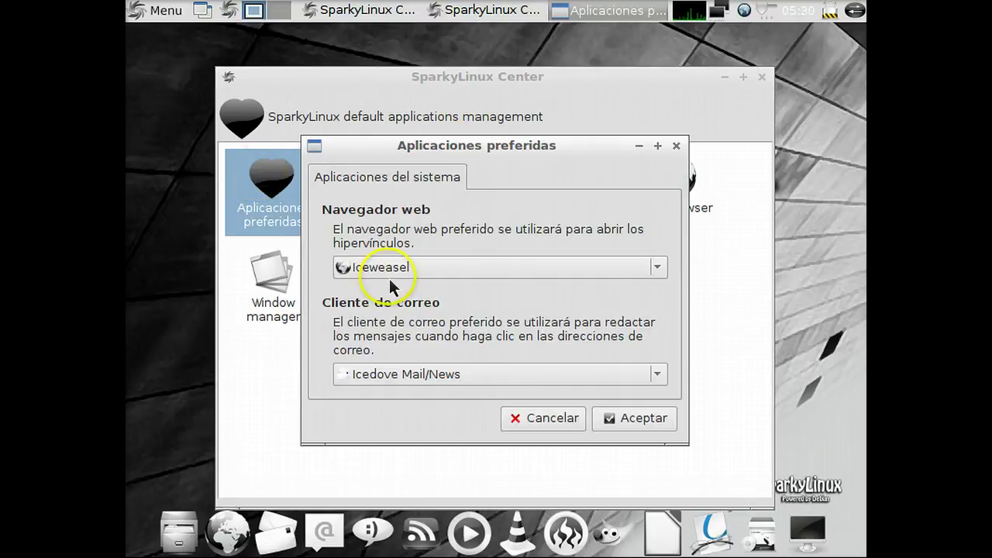
left_click(634, 419)
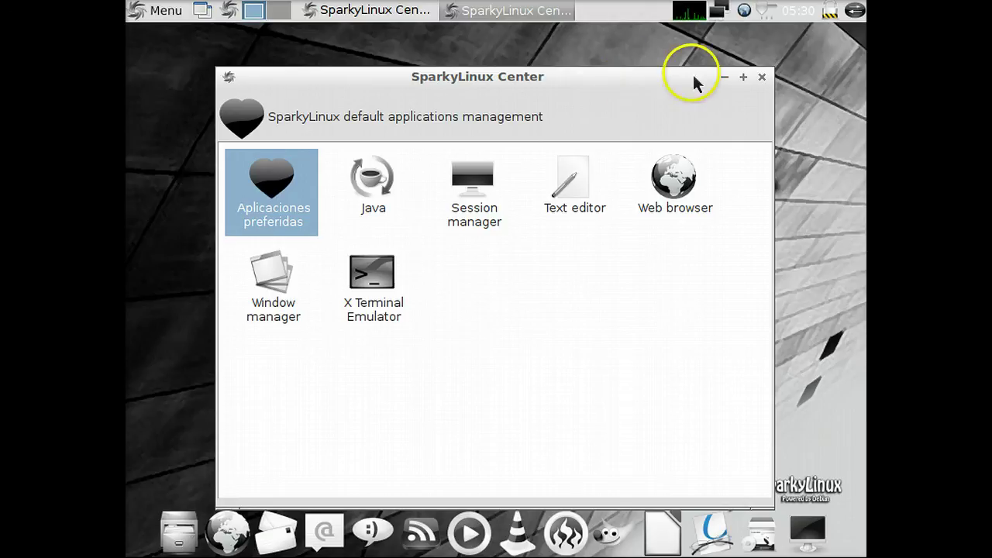
left_click(763, 83)
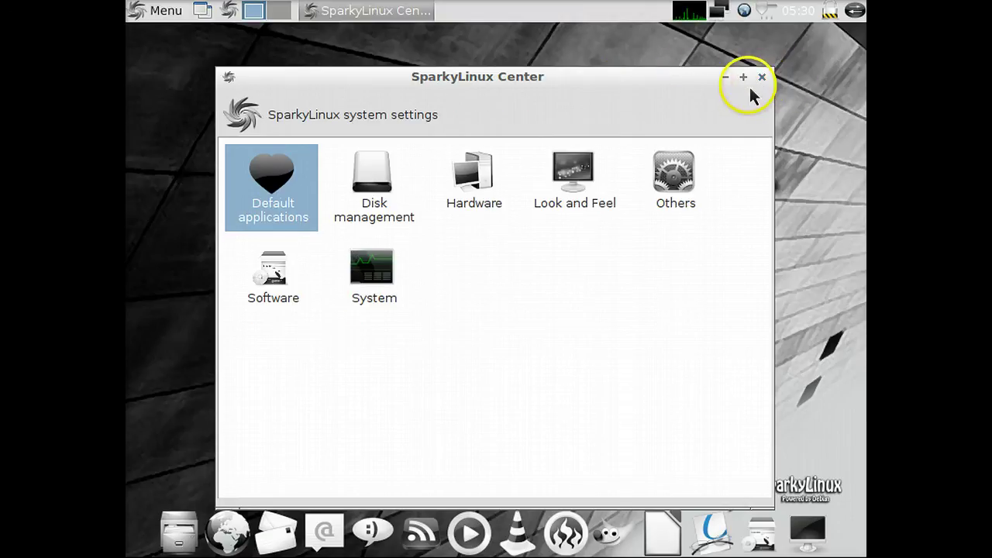
left_click(762, 78)
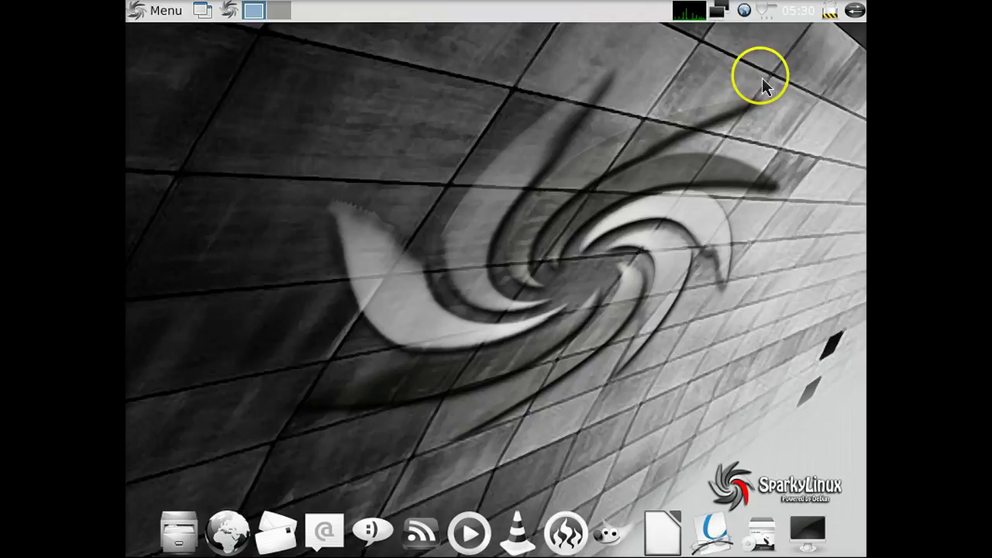
- View SparkyLinux Center's software management tools, try to open Orígenes del software, and close that category
left_click(225, 12)
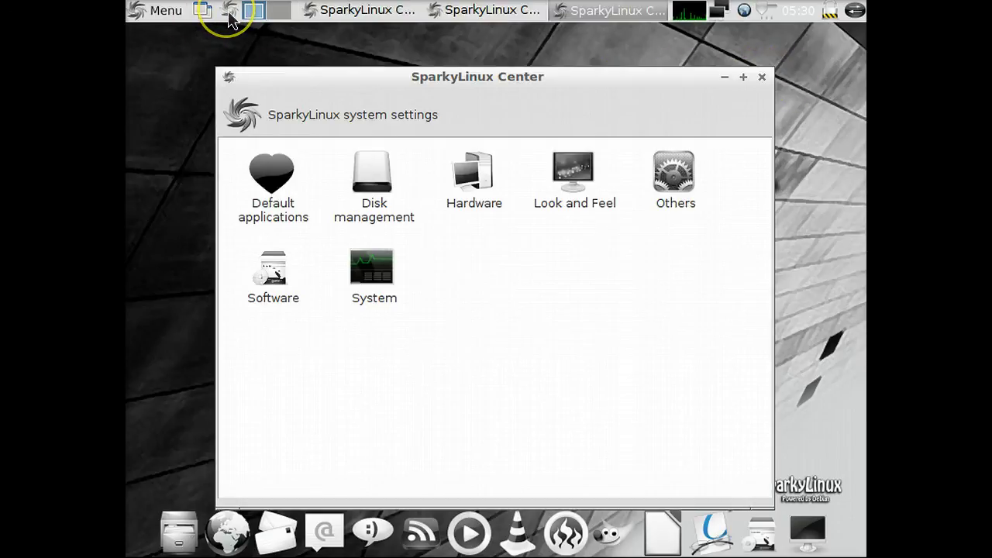
left_click(272, 267)
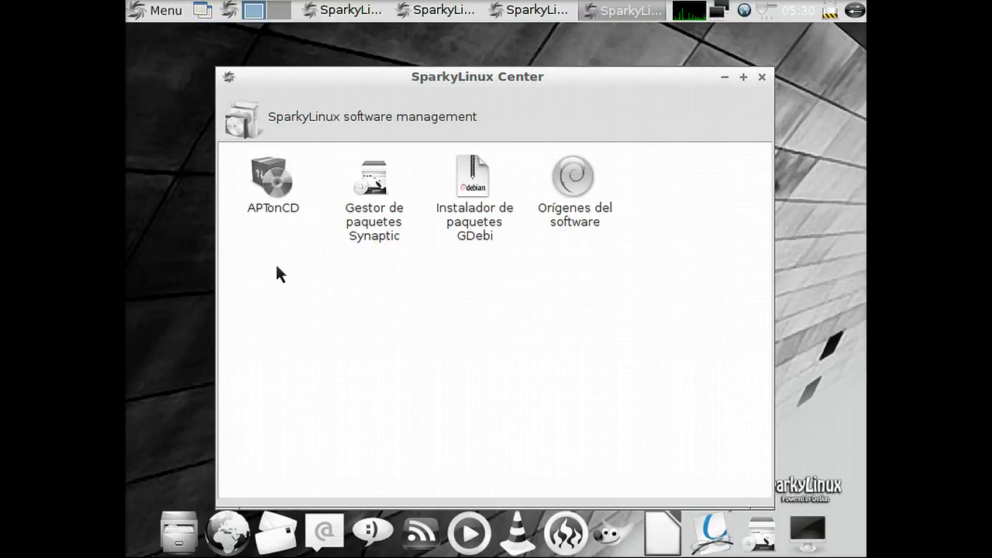
left_click(583, 181)
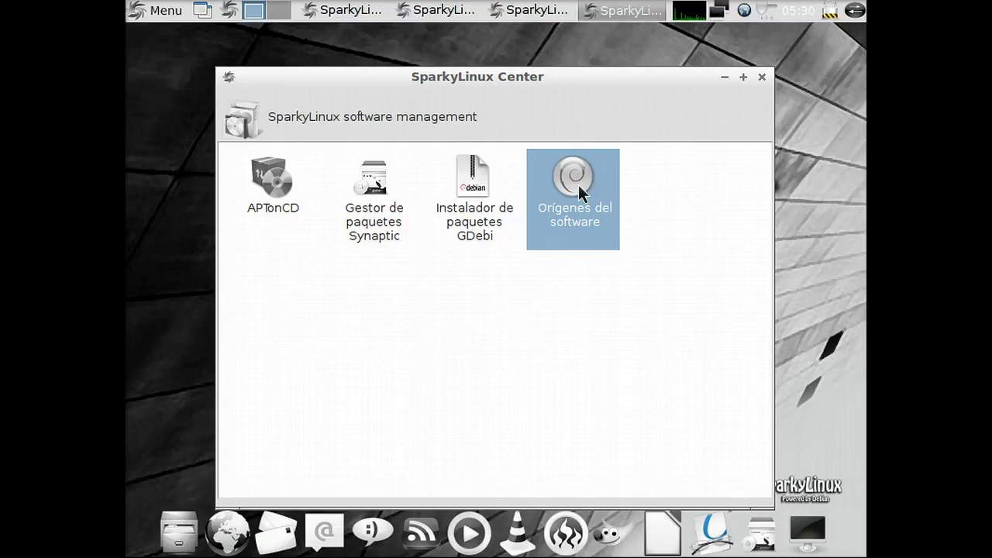
double_click(551, 186)
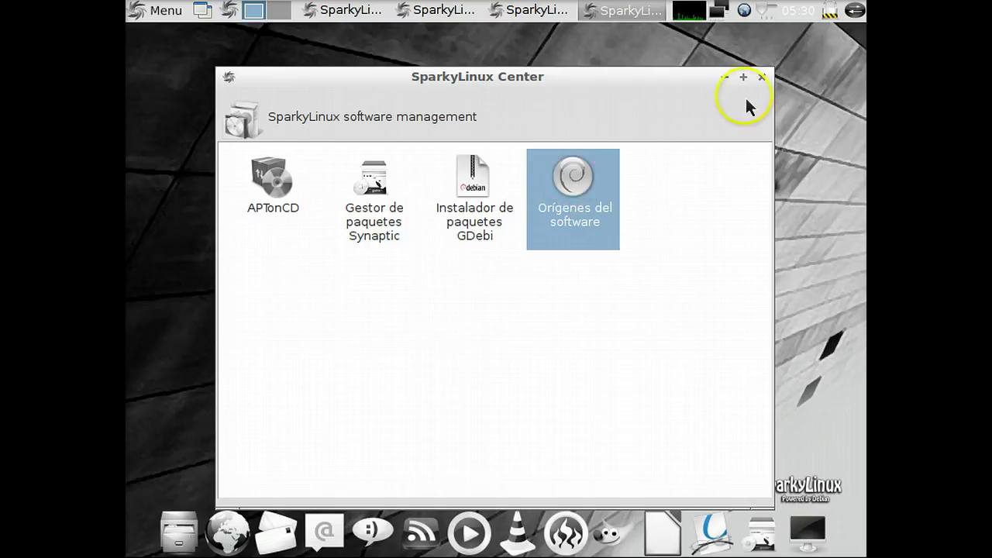
left_click(762, 76)
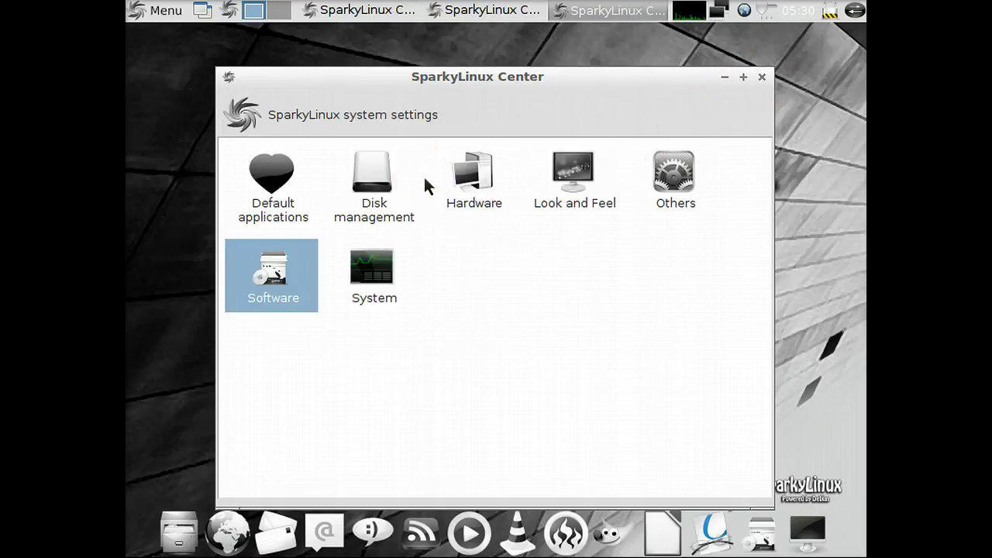
- View the tools in SparkyLinux Center's Others and Disk management categories, and close all its windows
left_click(675, 176)
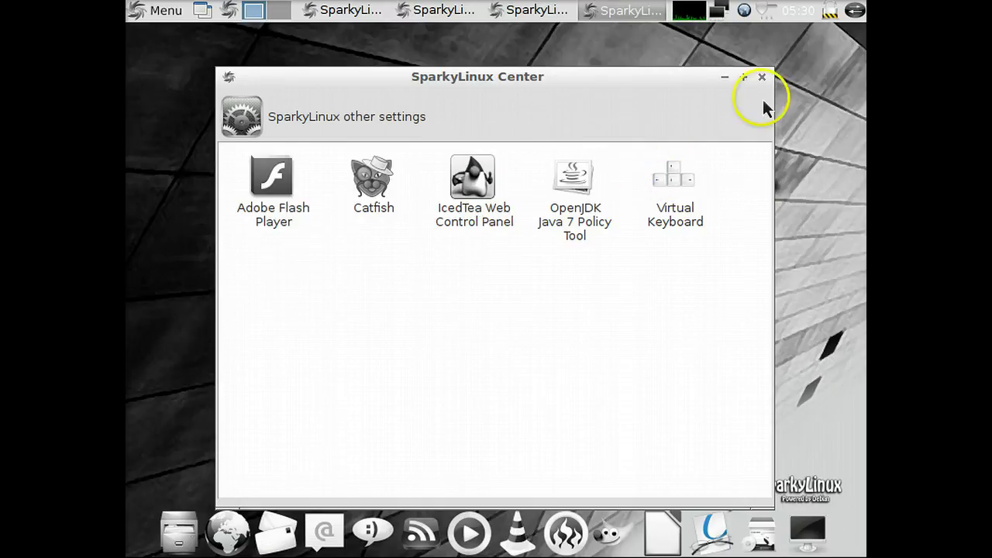
left_click(762, 76)
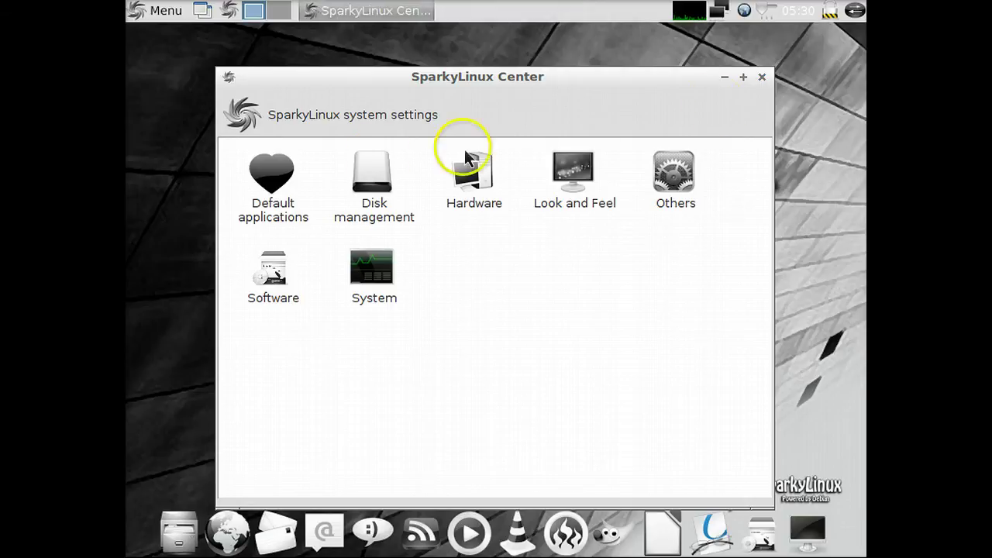
left_click(360, 166)
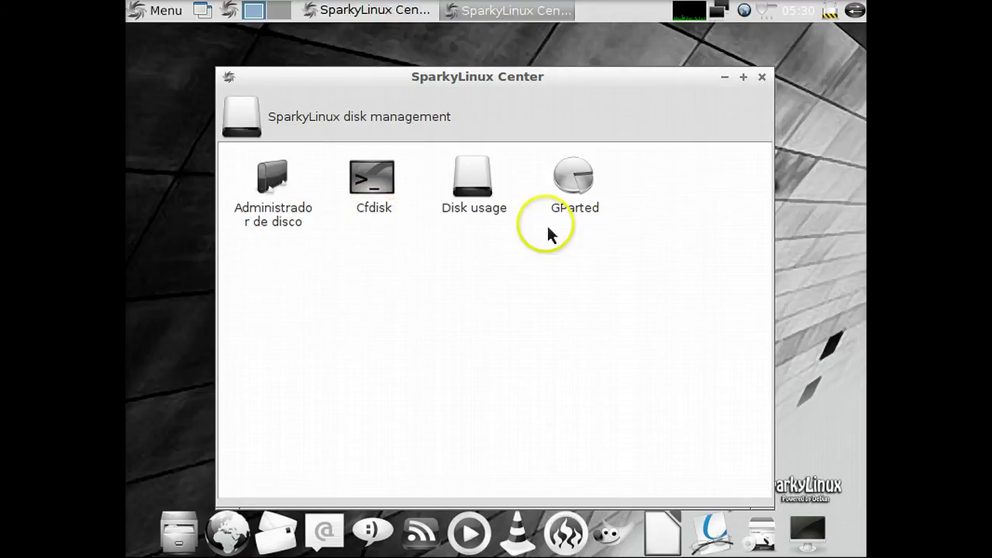
left_click(760, 78)
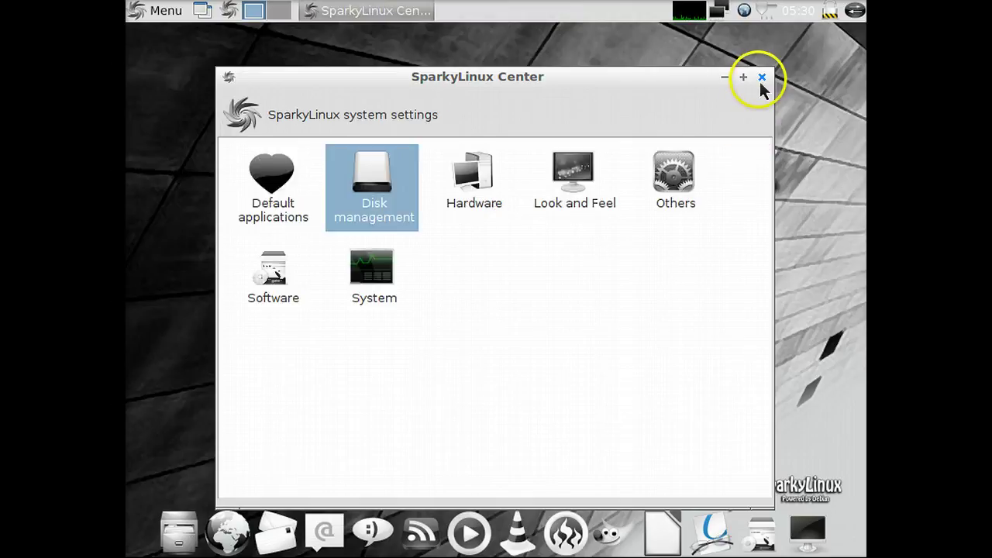
left_click(759, 81)
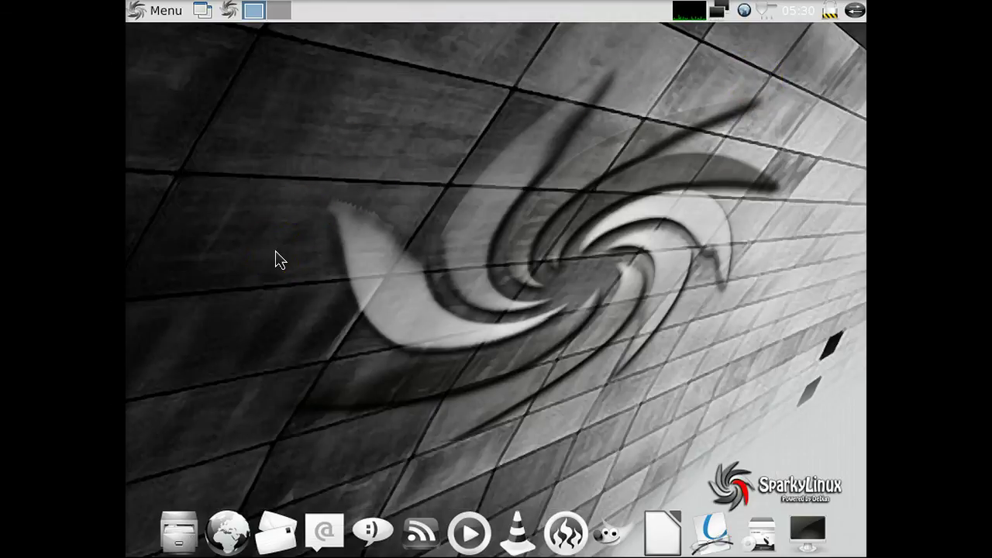
right_click(373, 257)
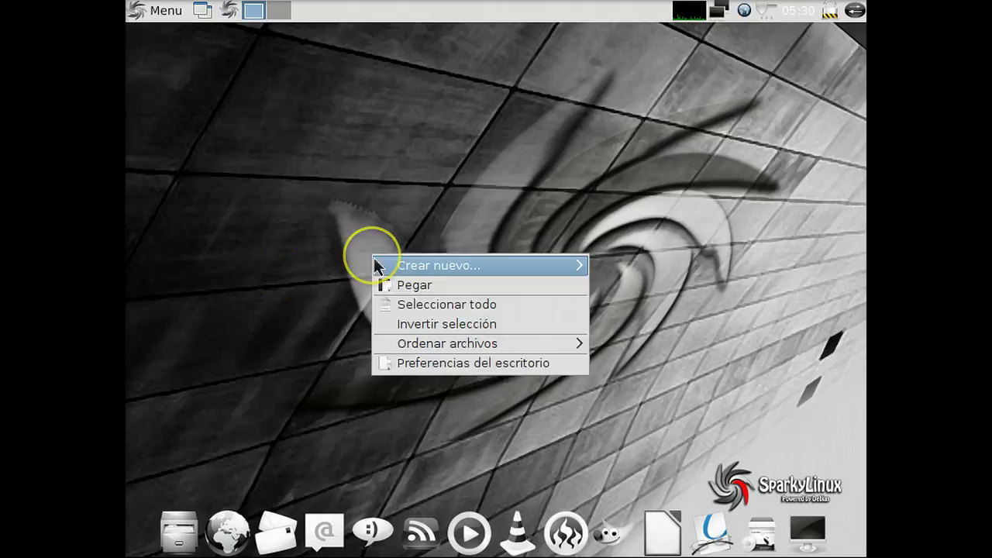
mouse_move(374, 257)
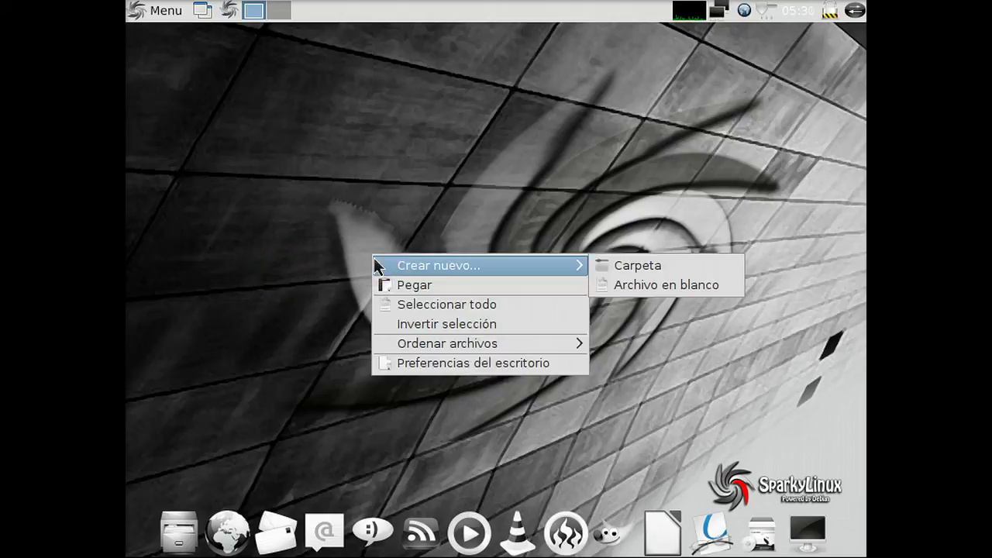
left_click(316, 276)
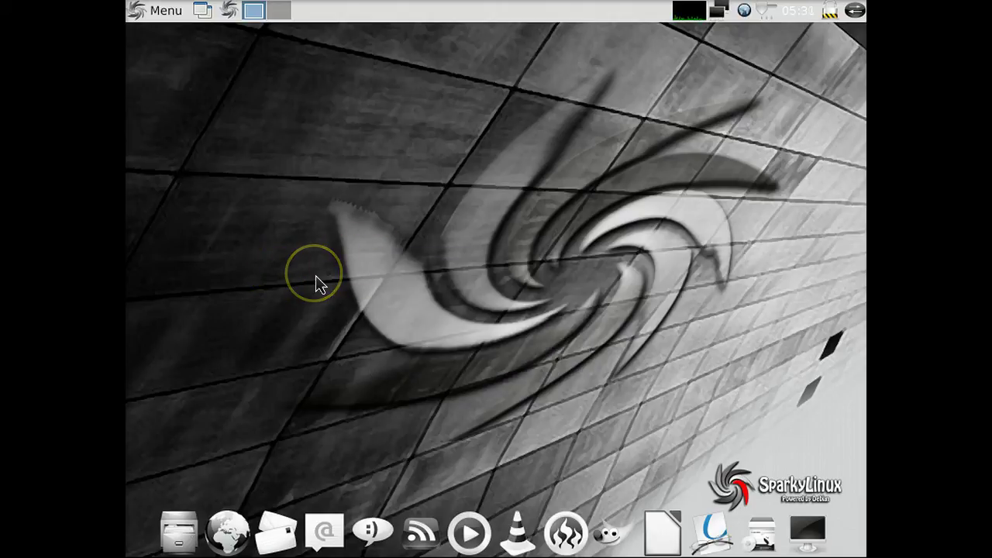